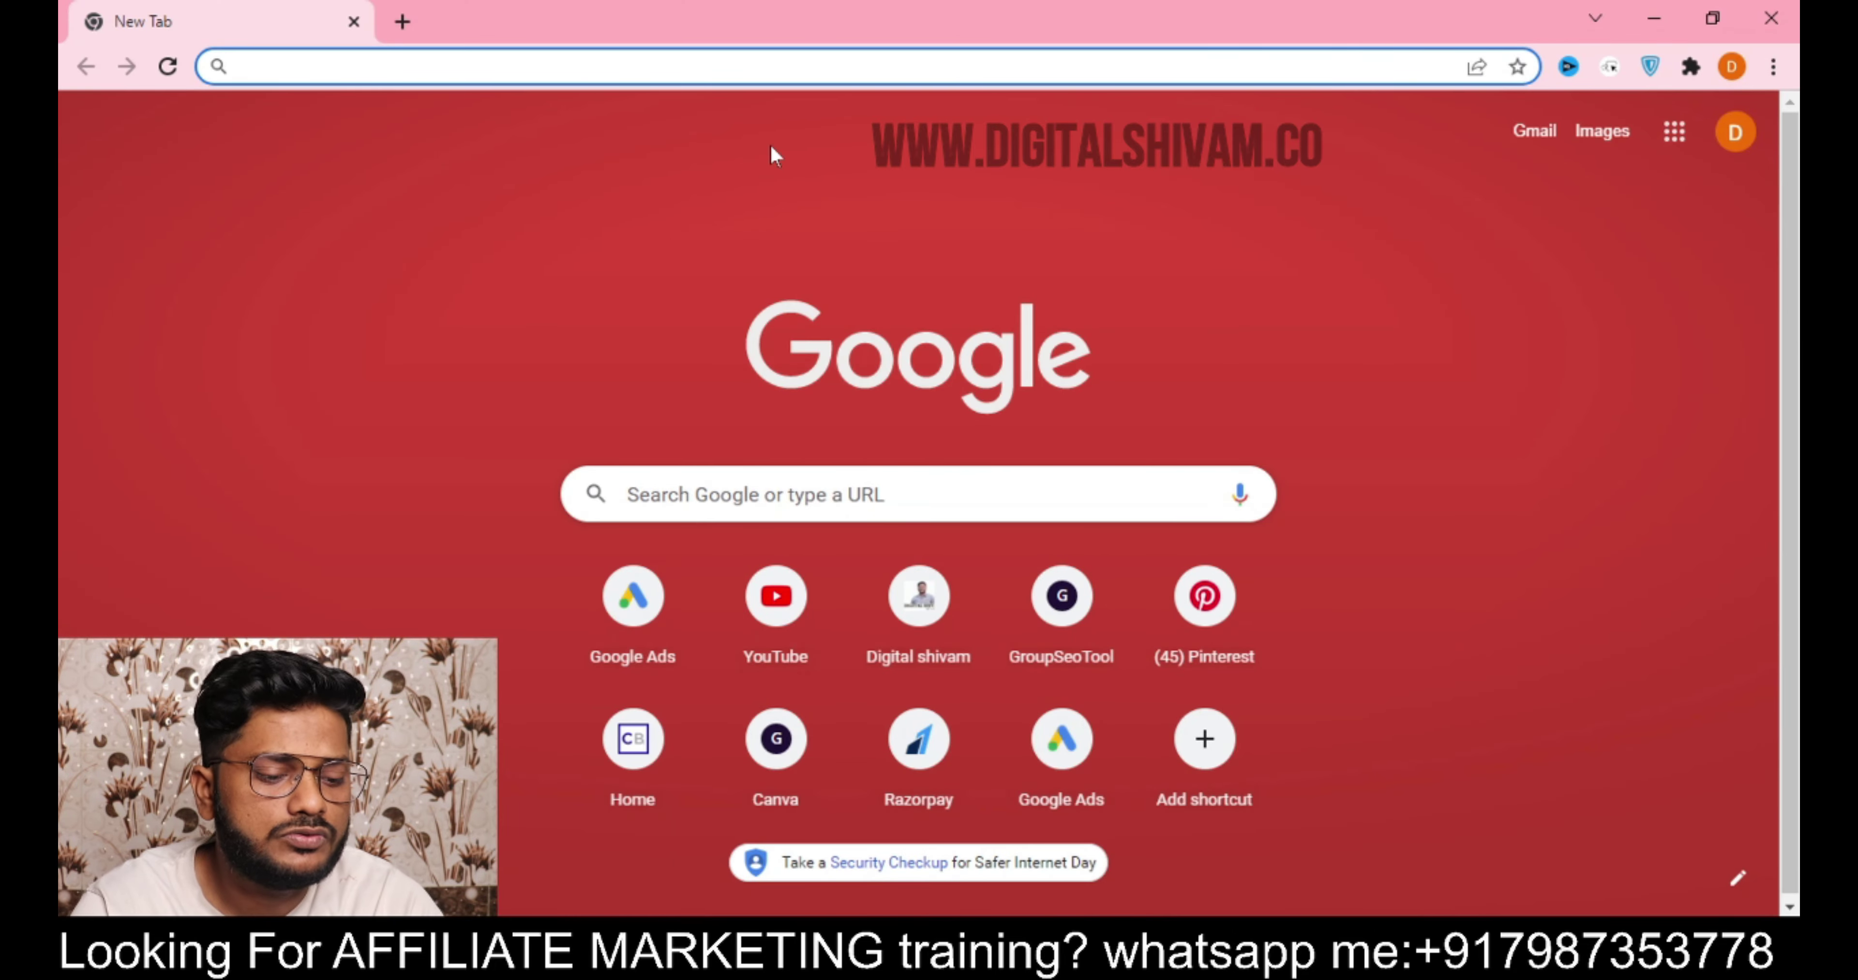
# - Search the web for "warrior plus" and open the WarriorPlus account creation form through its Affiliate result
pyautogui.write('warri')
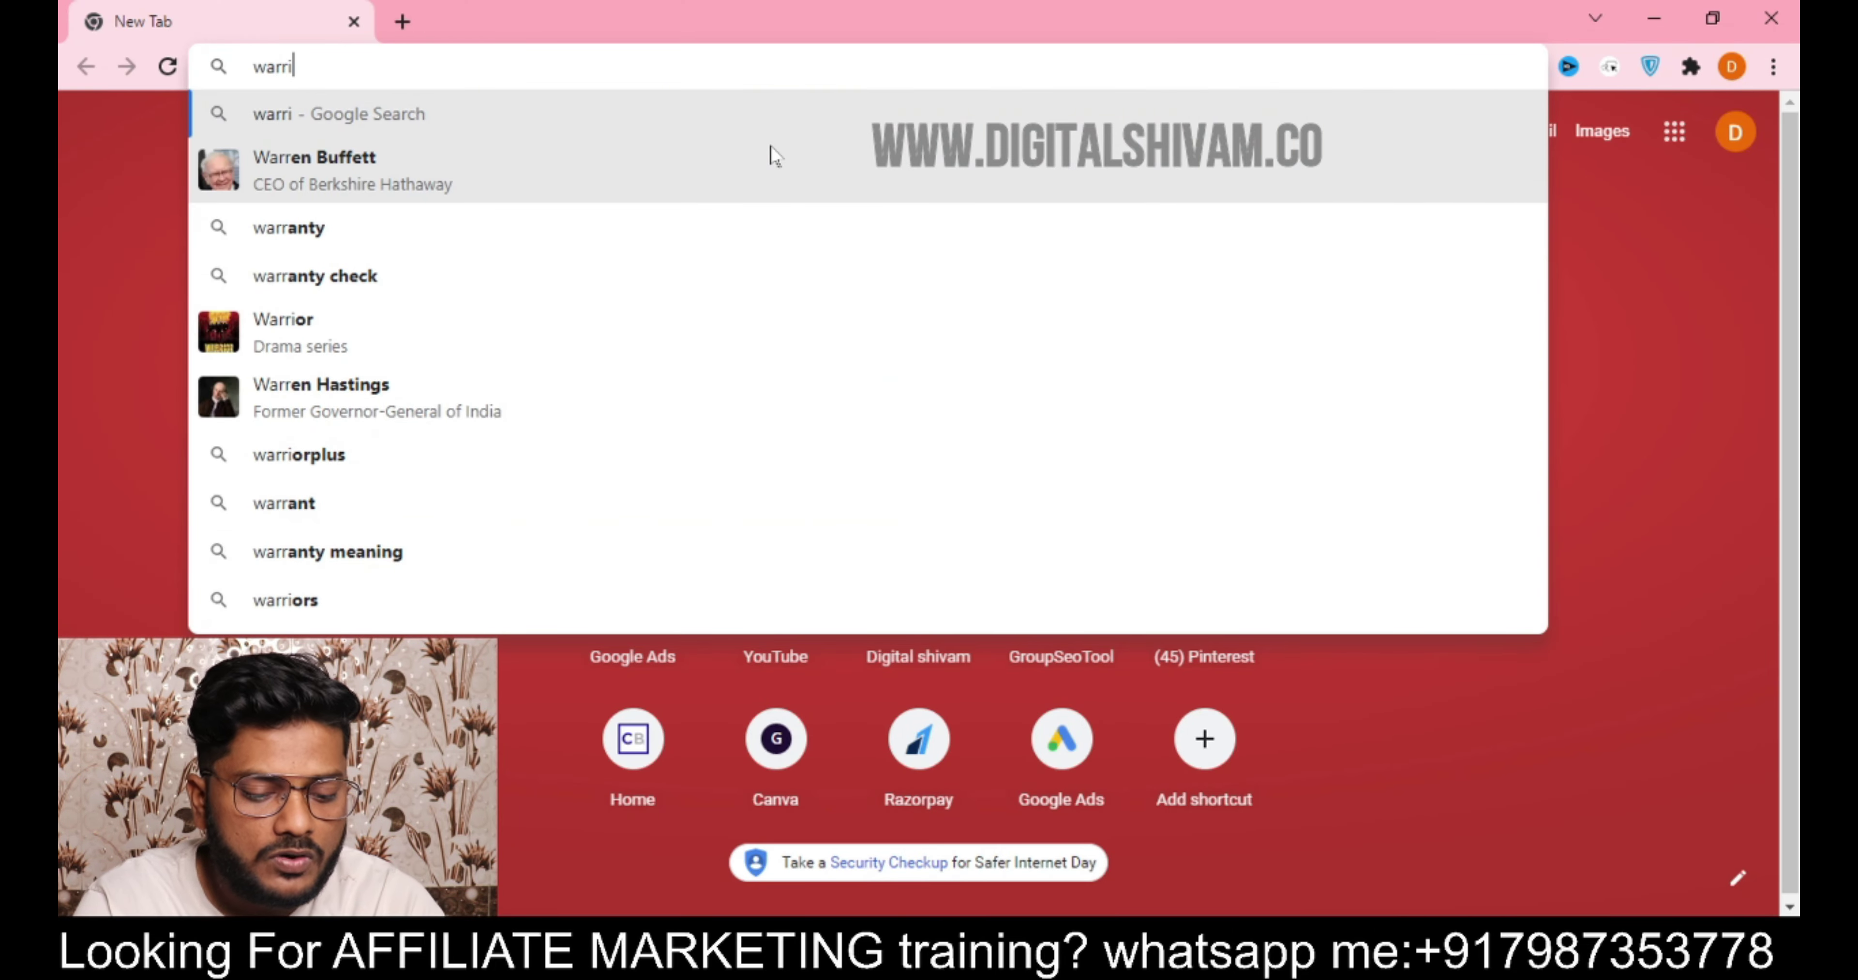
pyautogui.write('or plus')
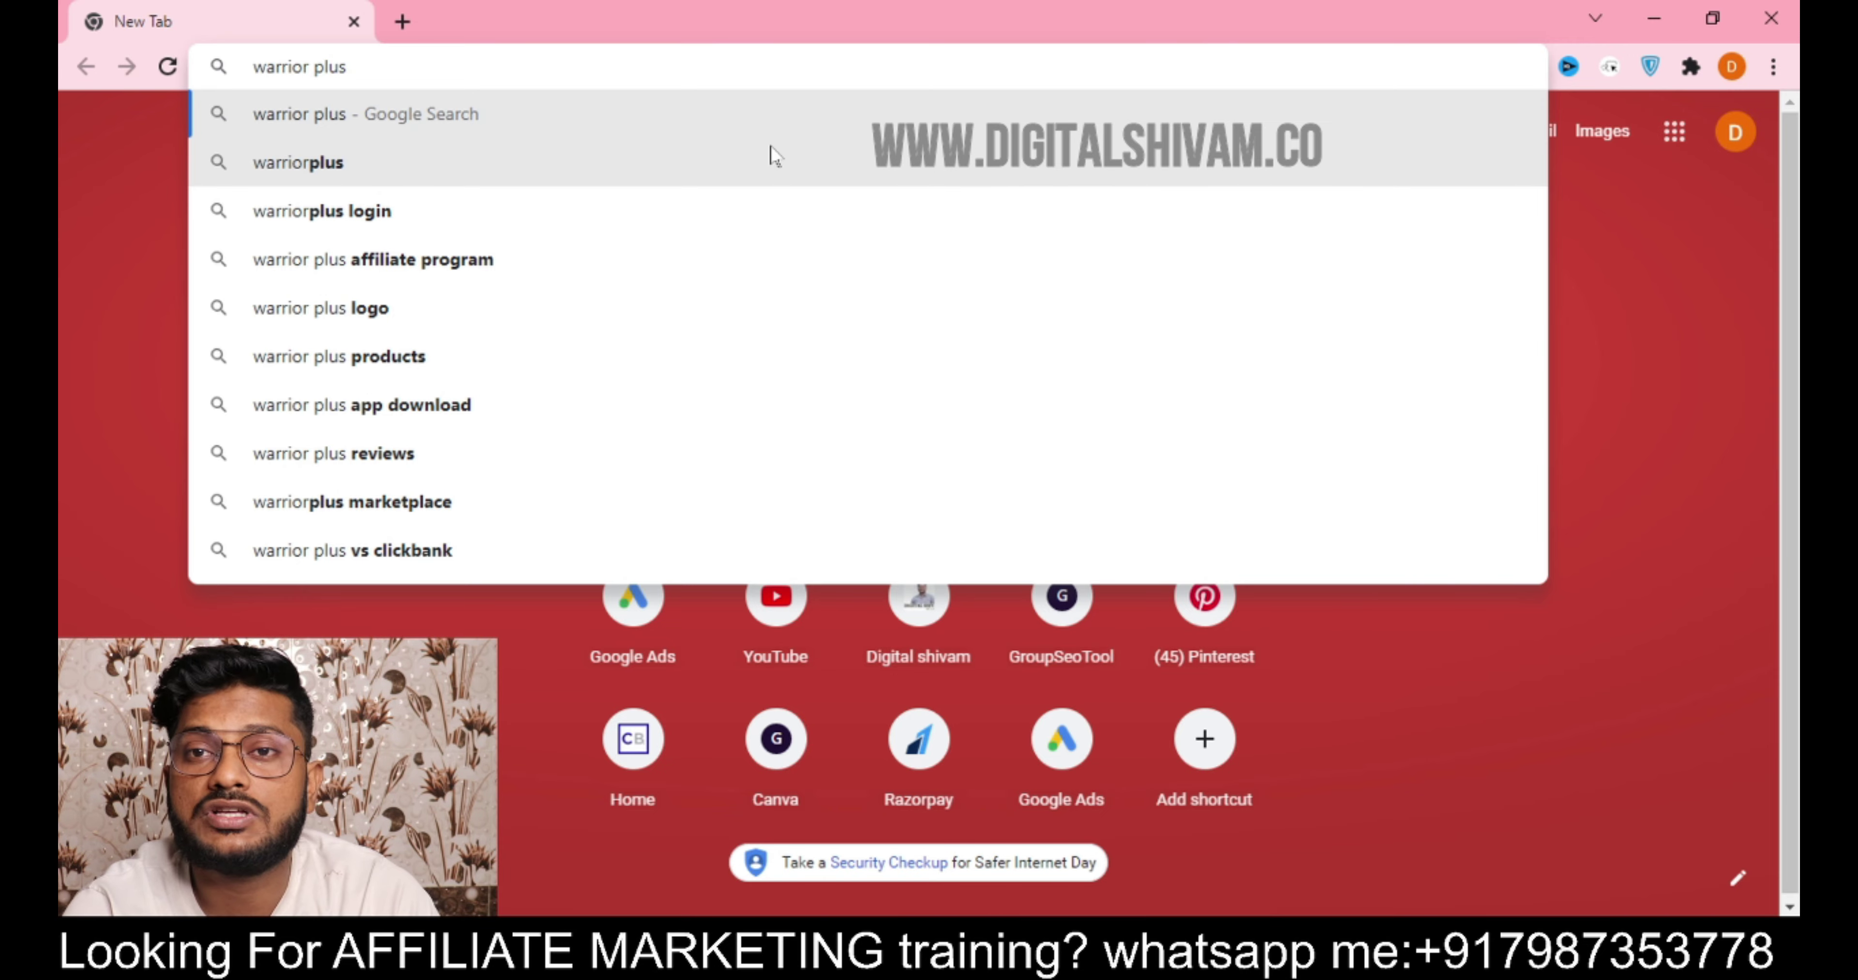
pyautogui.press('Return')
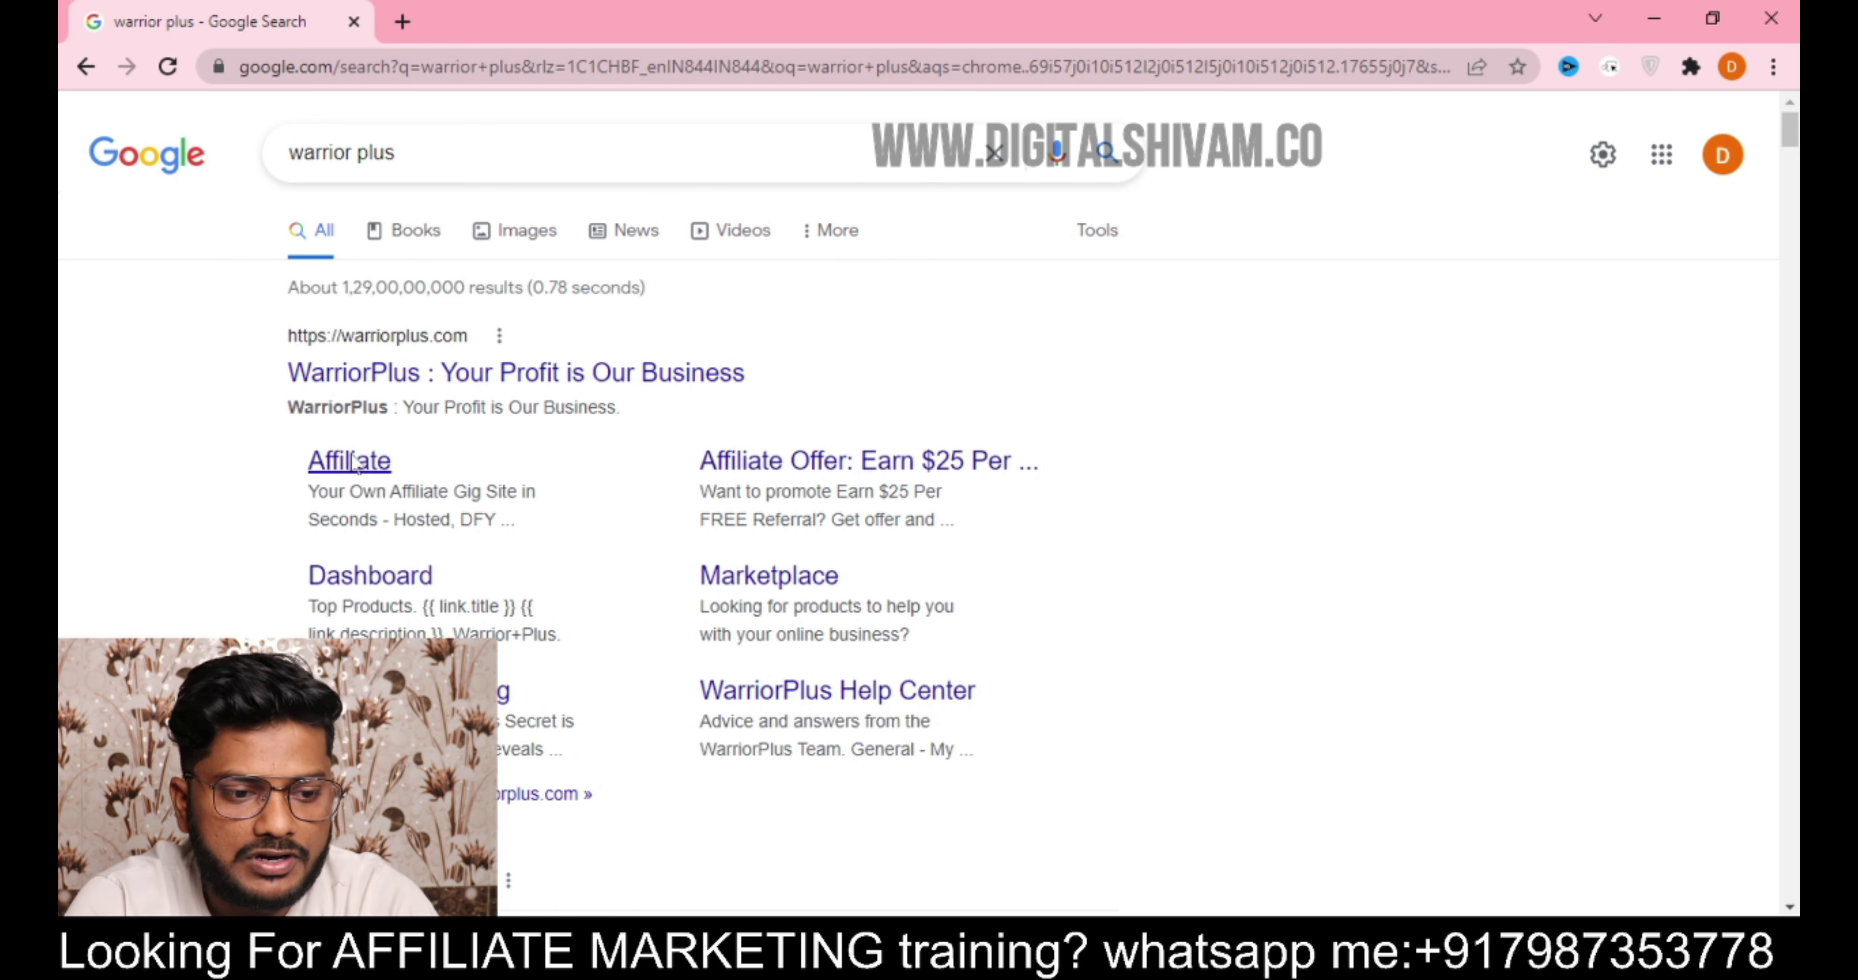
pyautogui.click(380, 468)
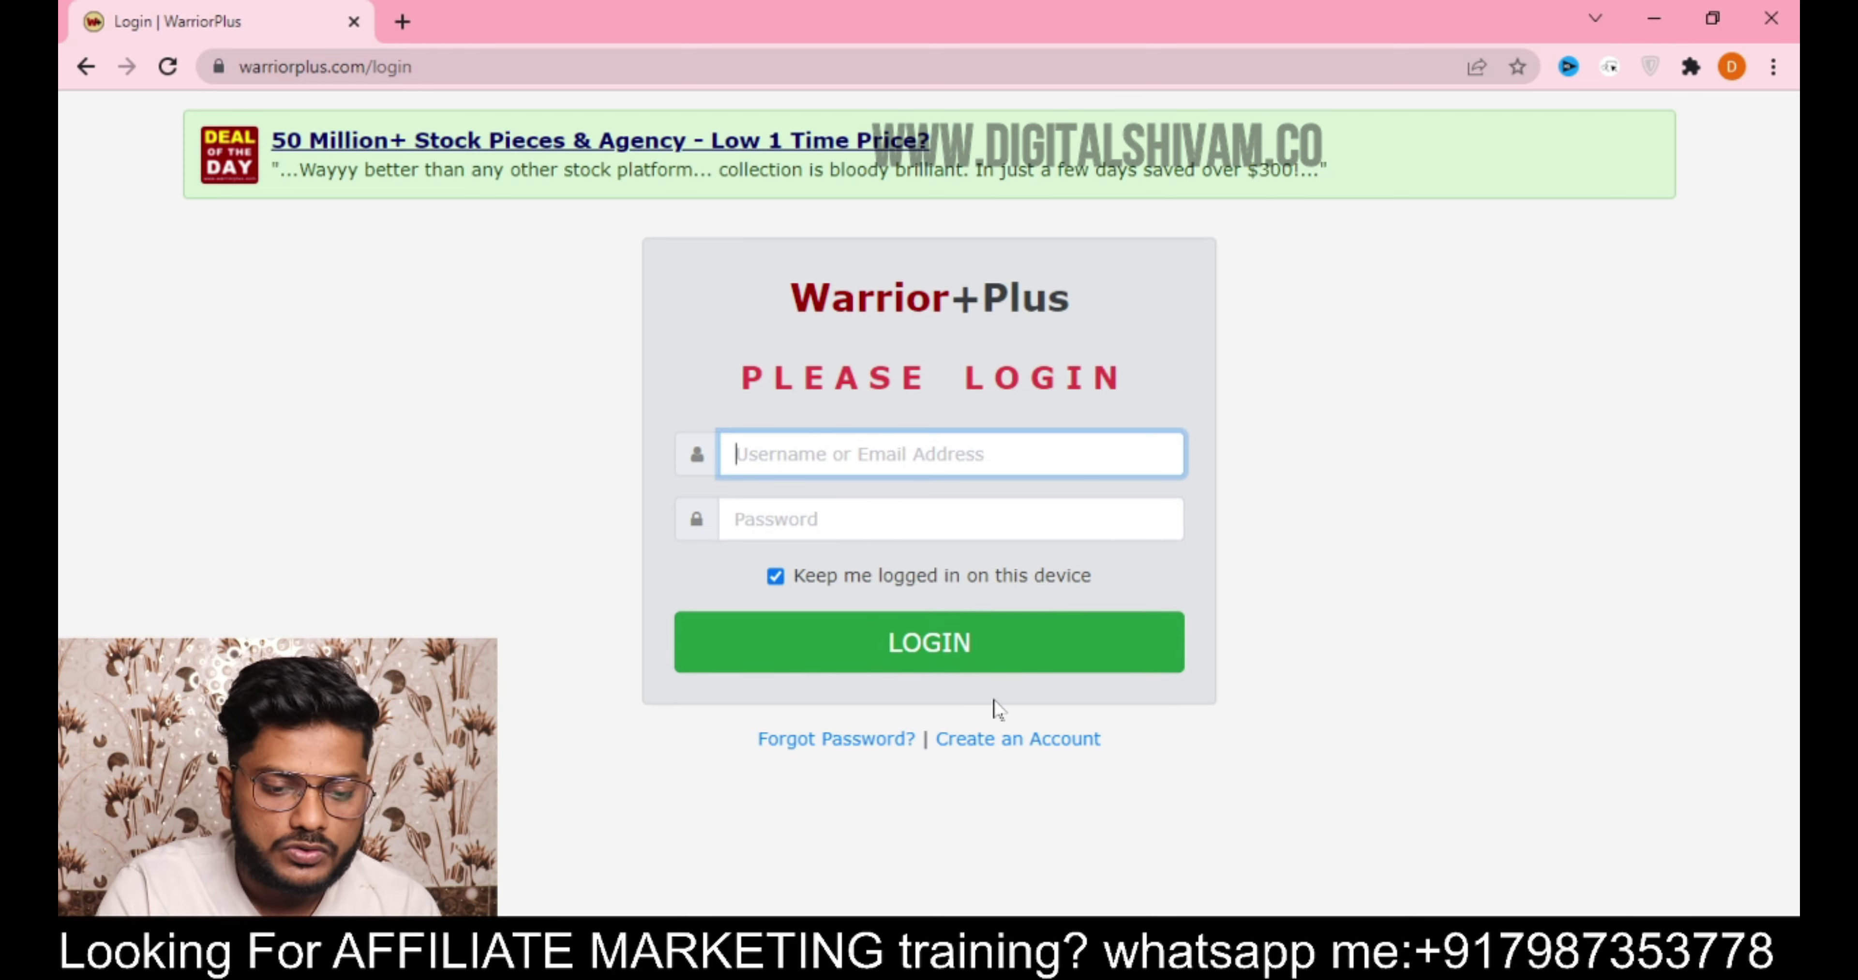
pyautogui.click(1005, 742)
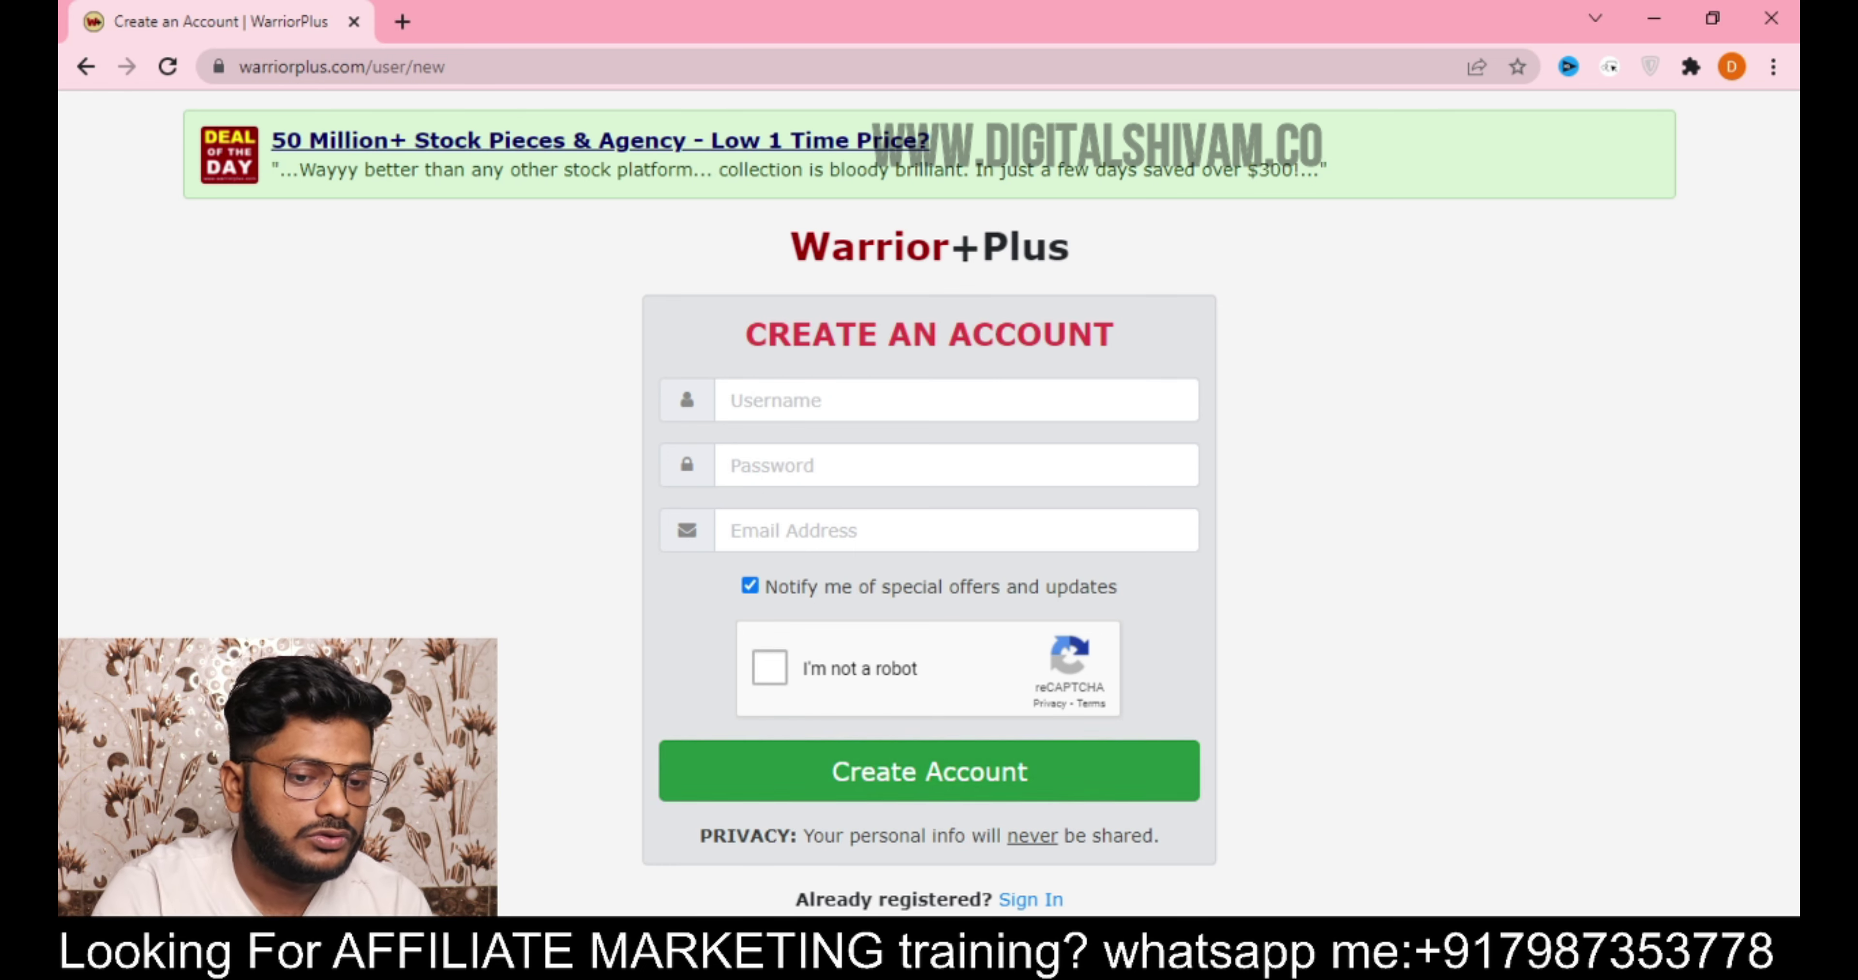
# - Enter the chosen username in the WarriorPlus account creation form
pyautogui.click(968, 403)
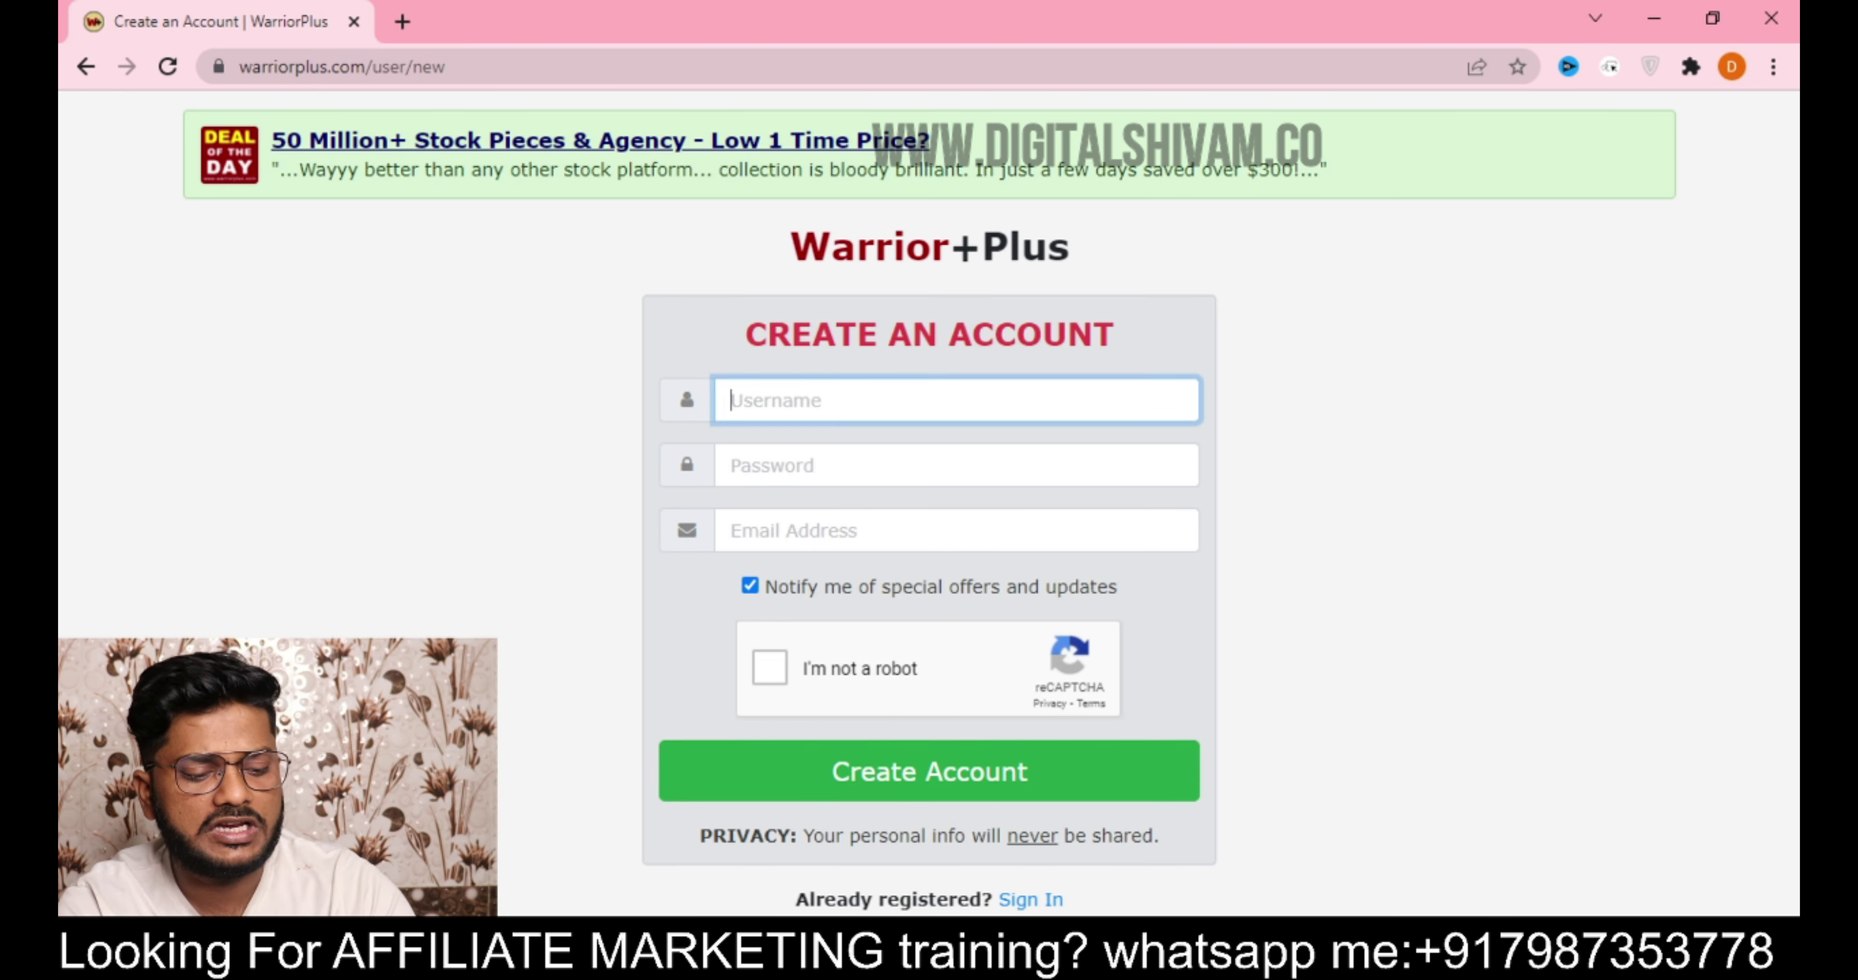
pyautogui.write('officials')
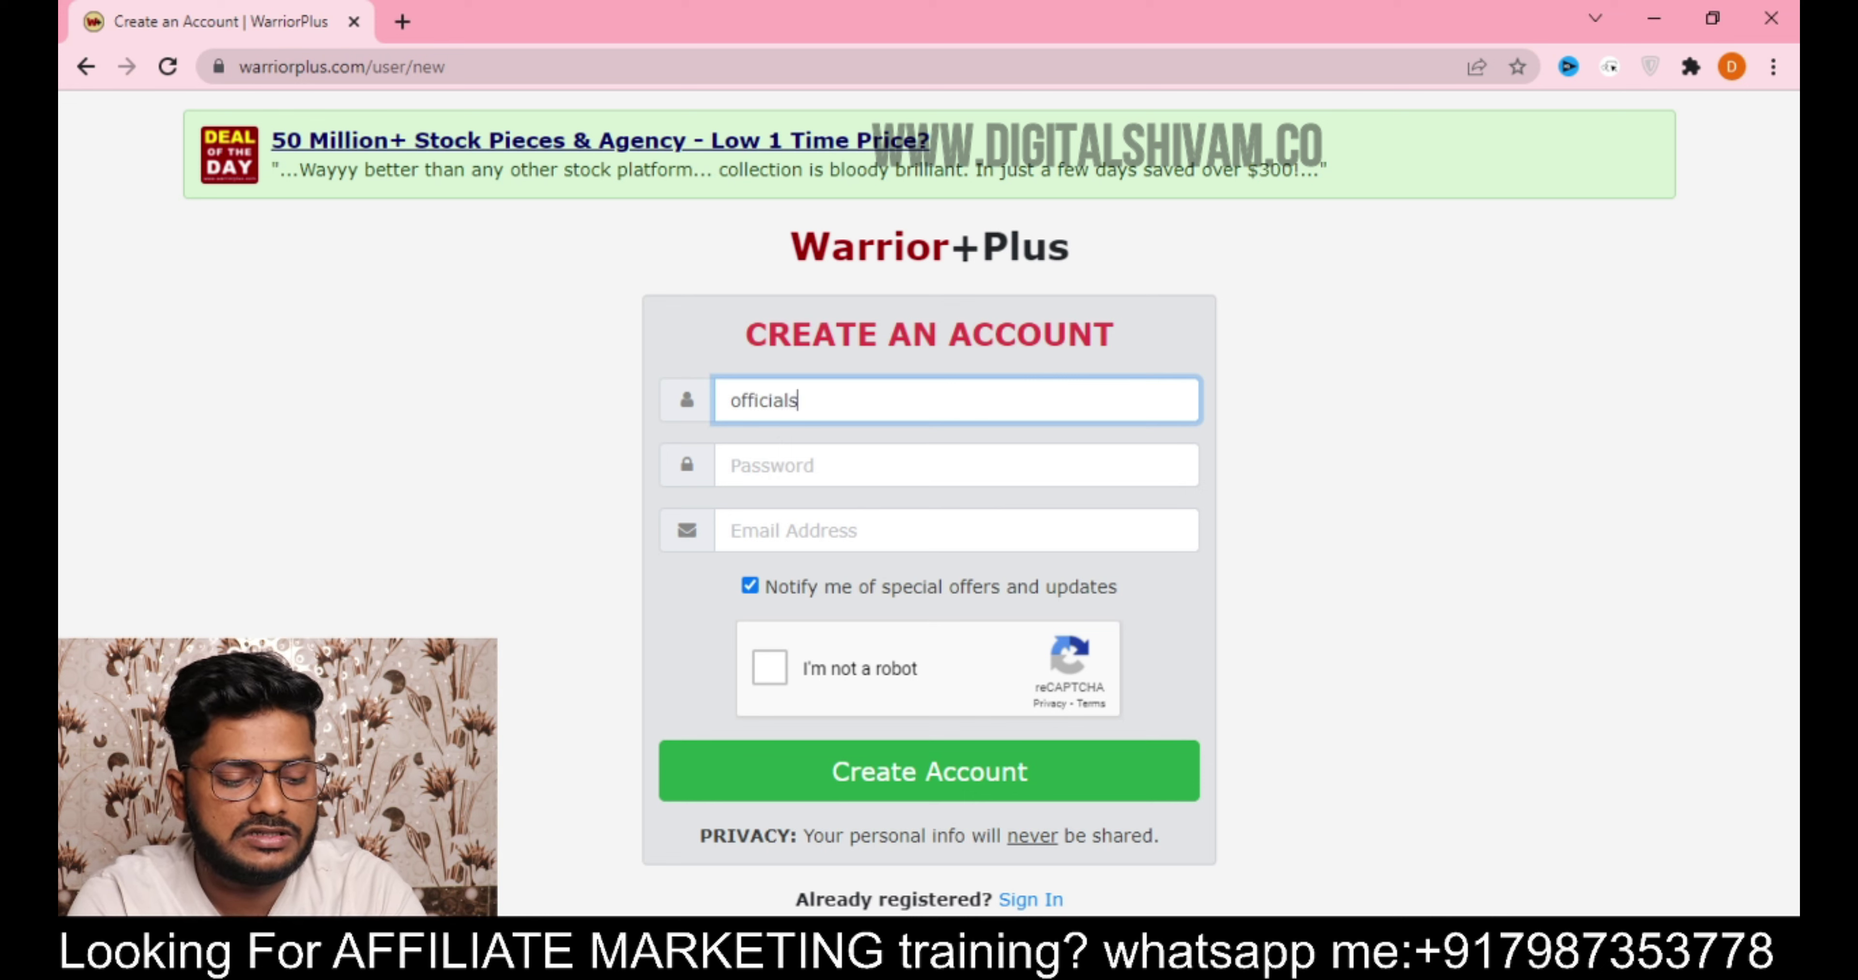
pyautogui.press('BackSpace')
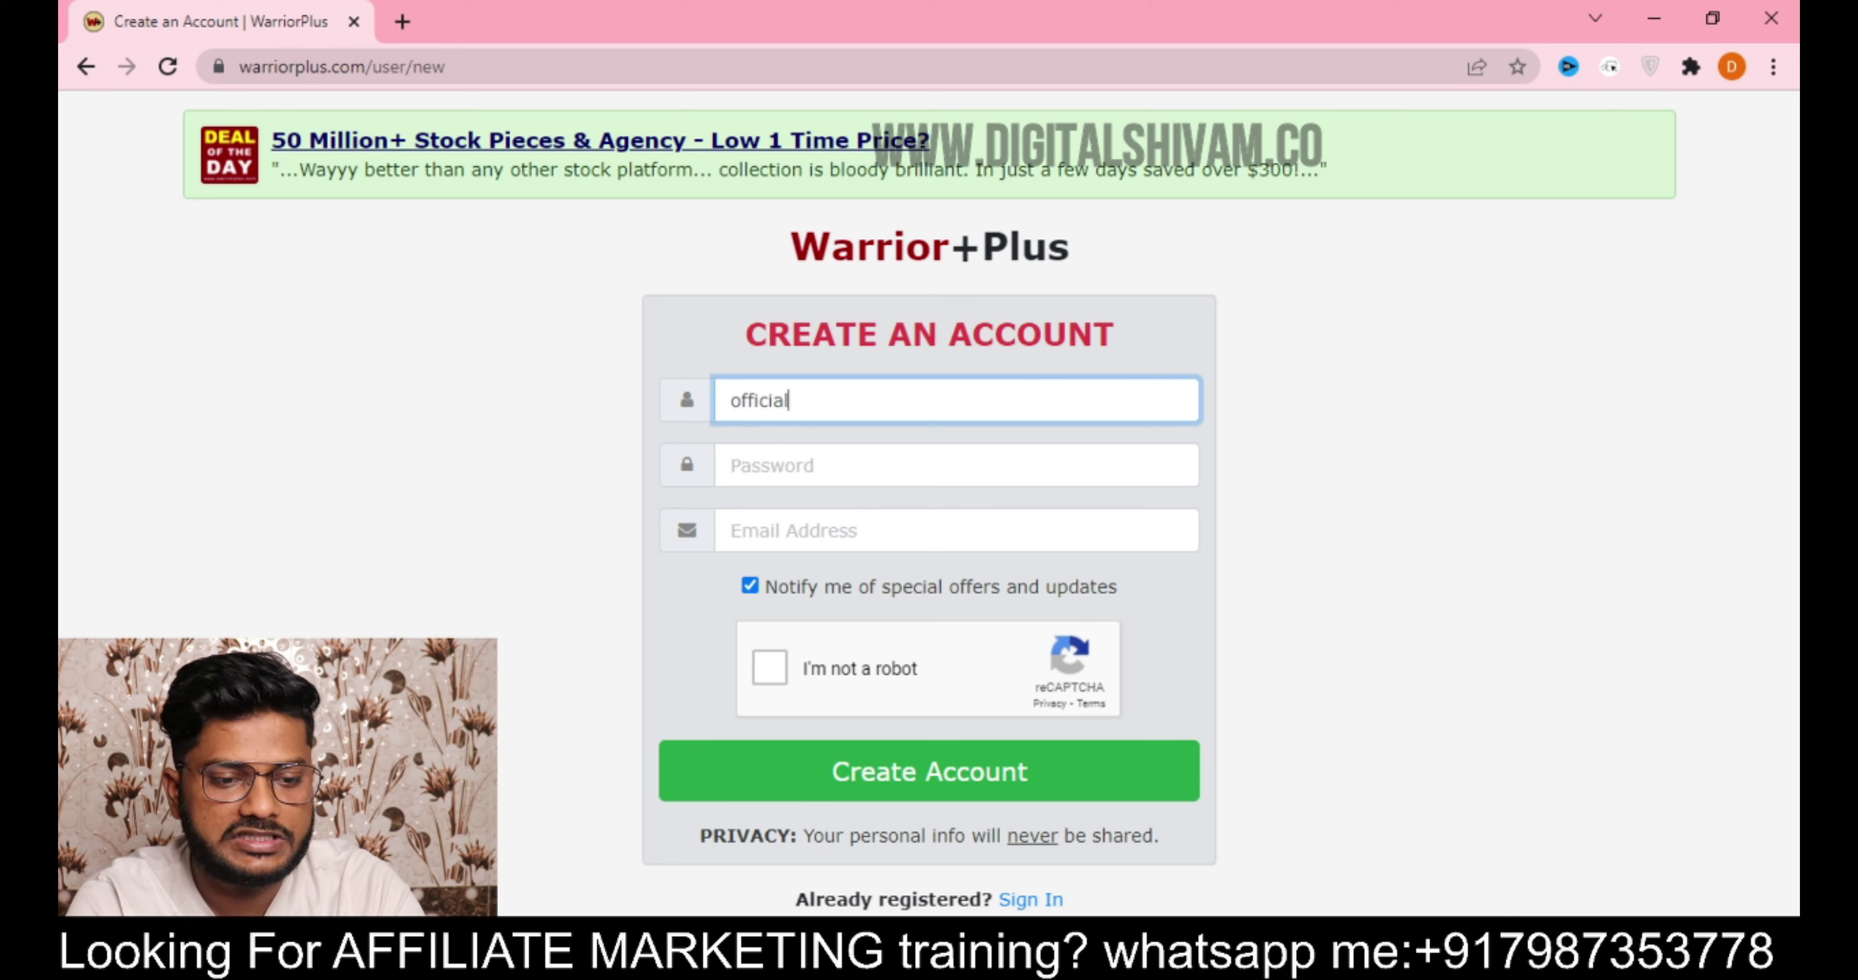
pyautogui.write('digitals')
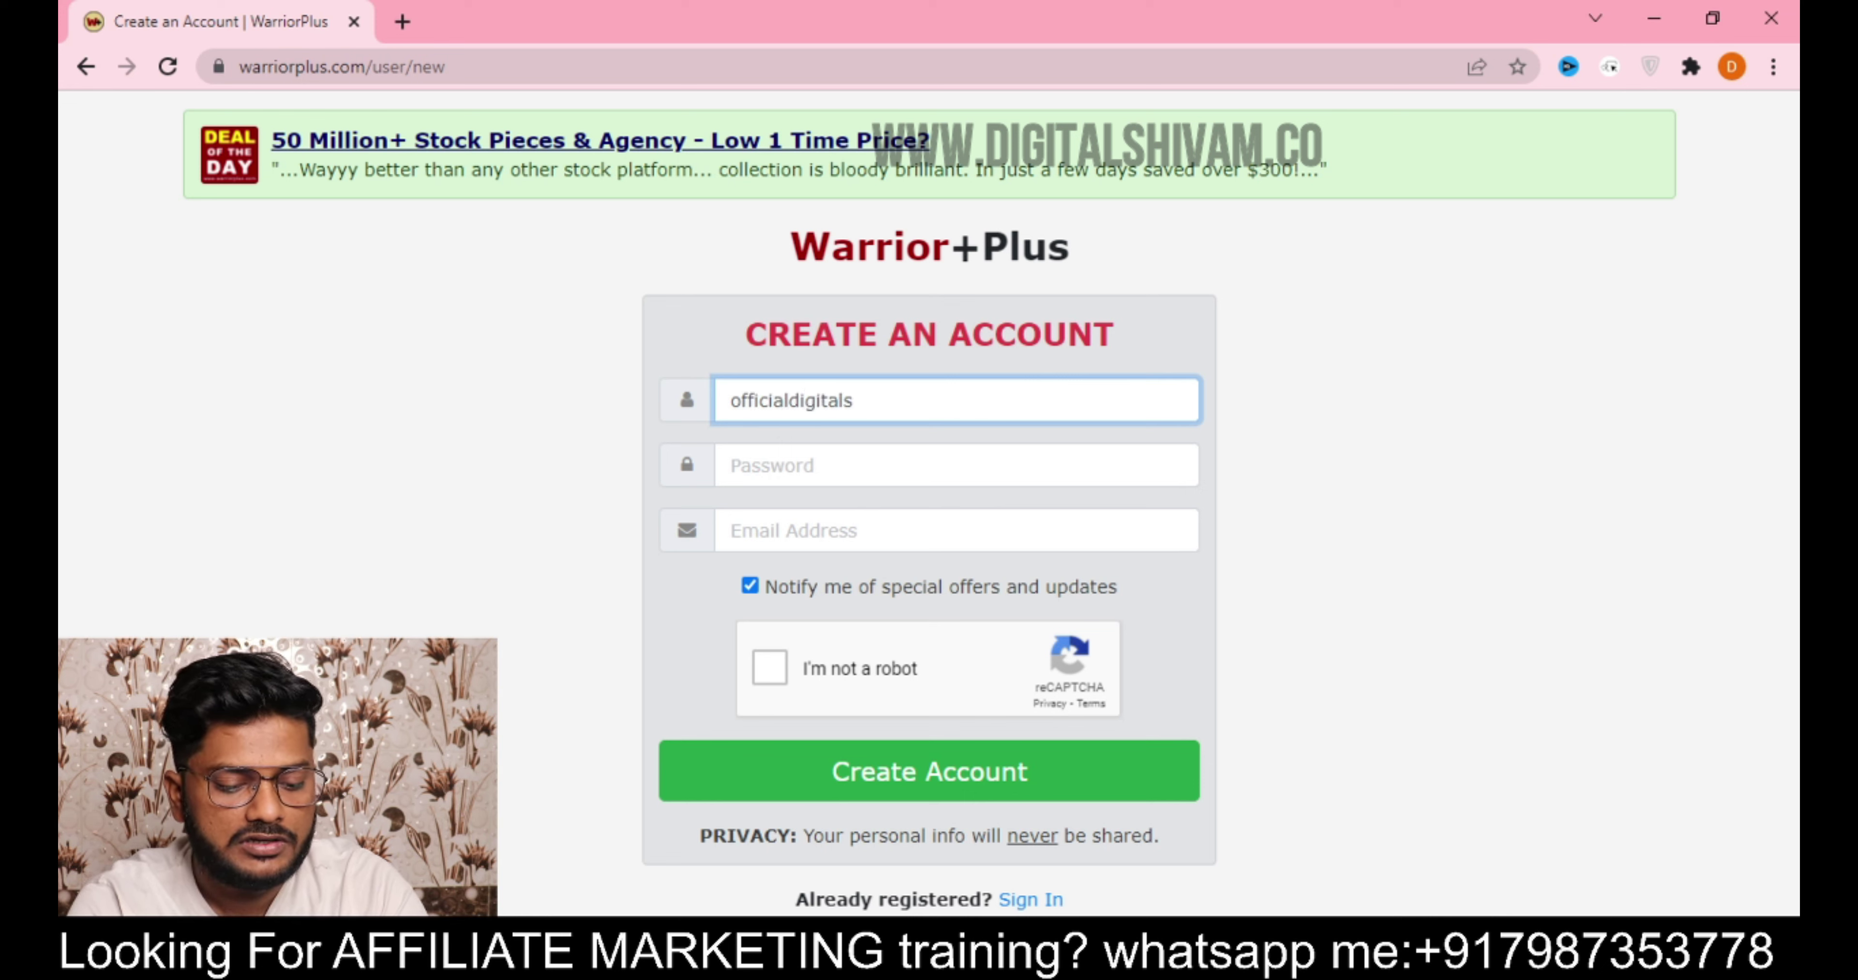
pyautogui.write('hicam')
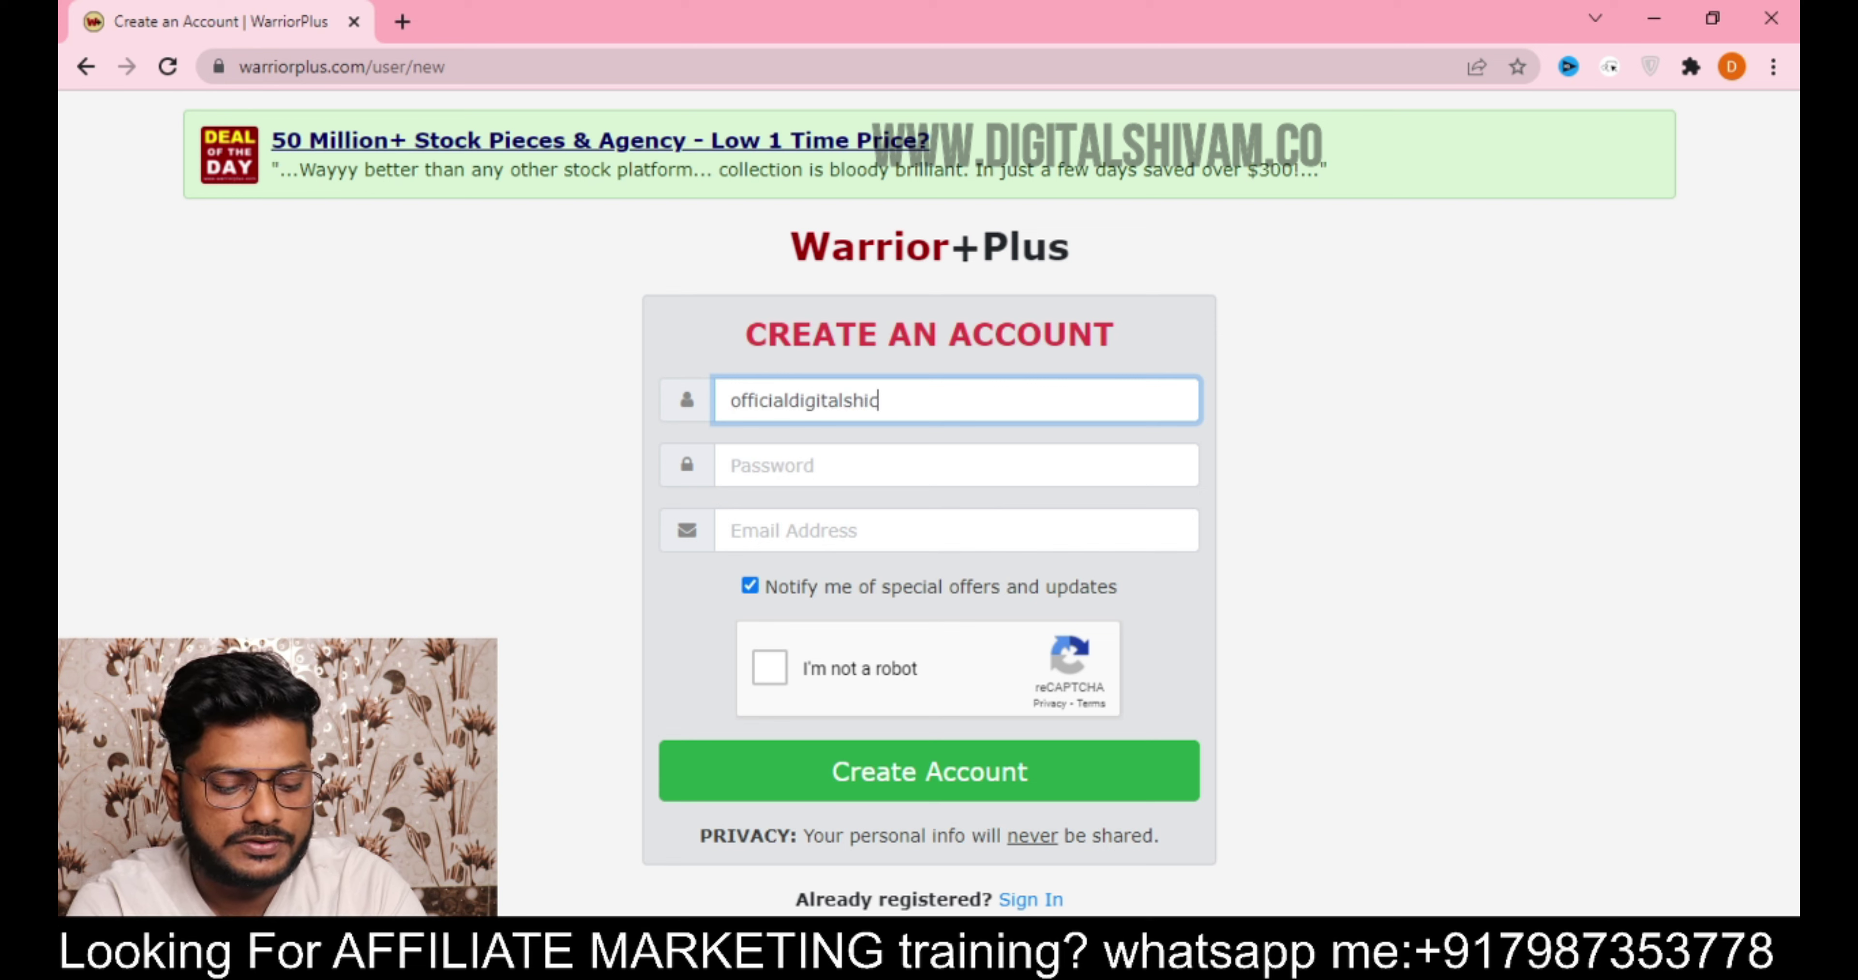
pyautogui.press('BackSpace')
pyautogui.press('BackSpace')
pyautogui.press('BackSpace')
pyautogui.press('BackSpace')
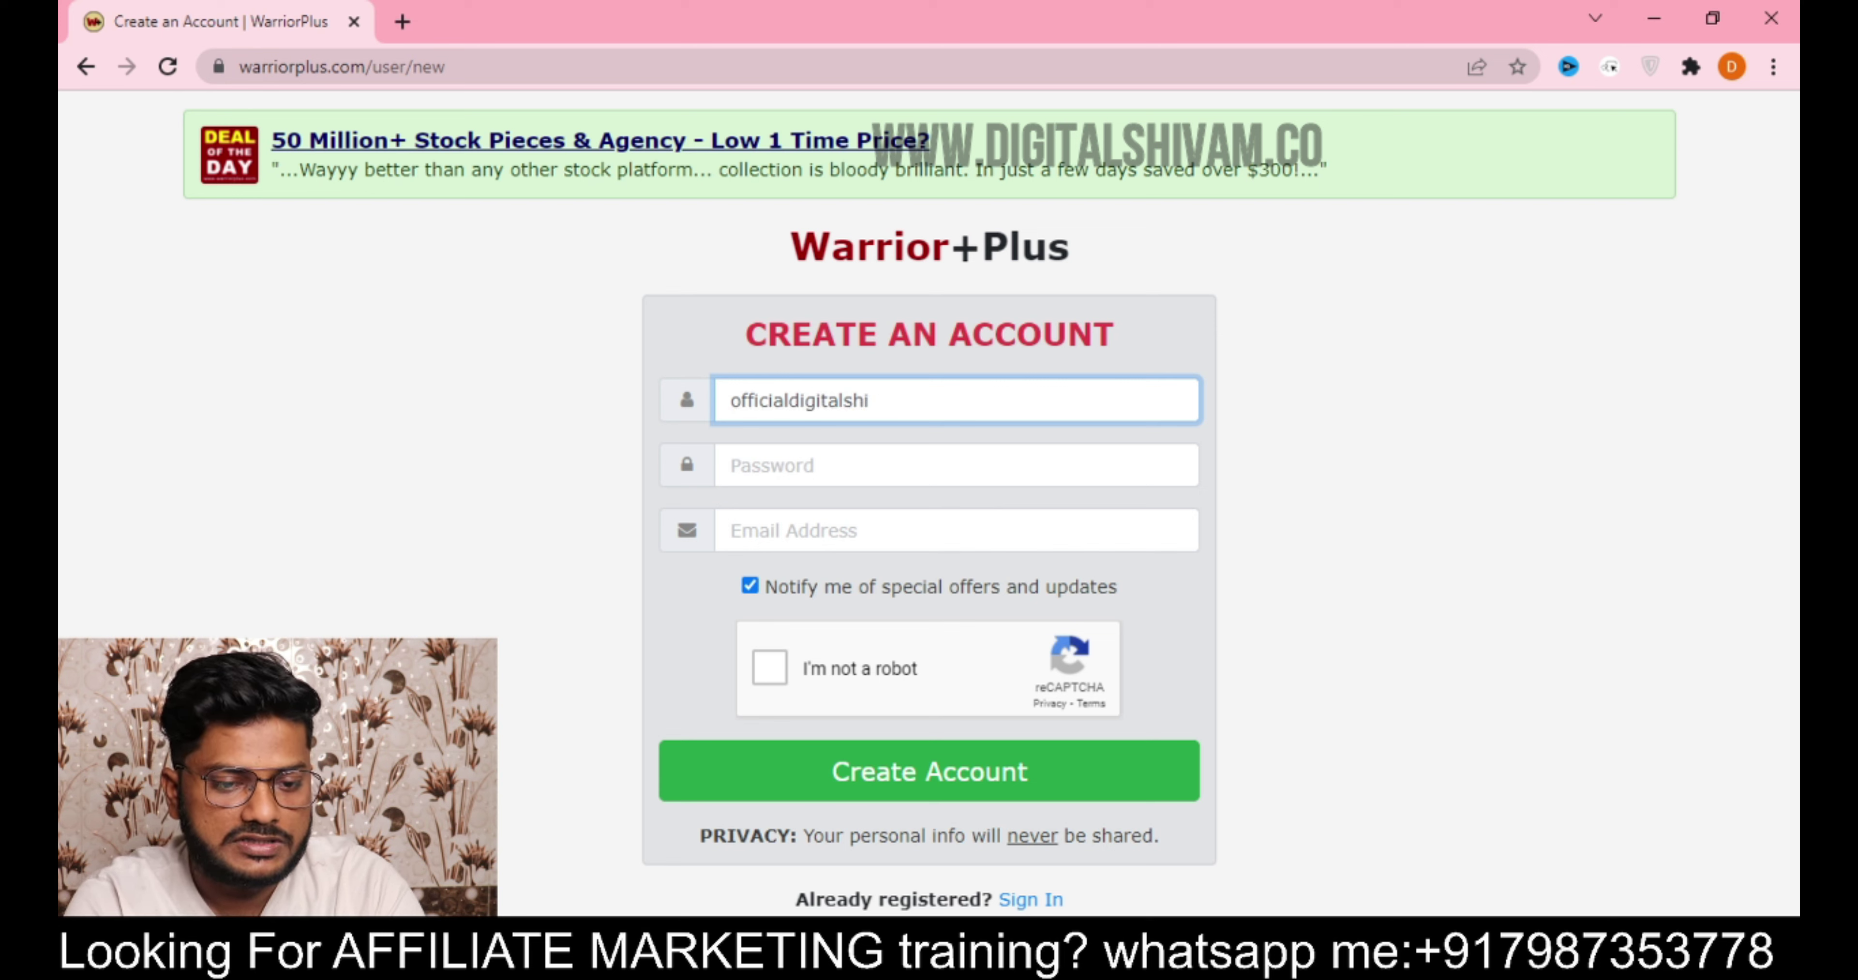
pyautogui.write('ivam')
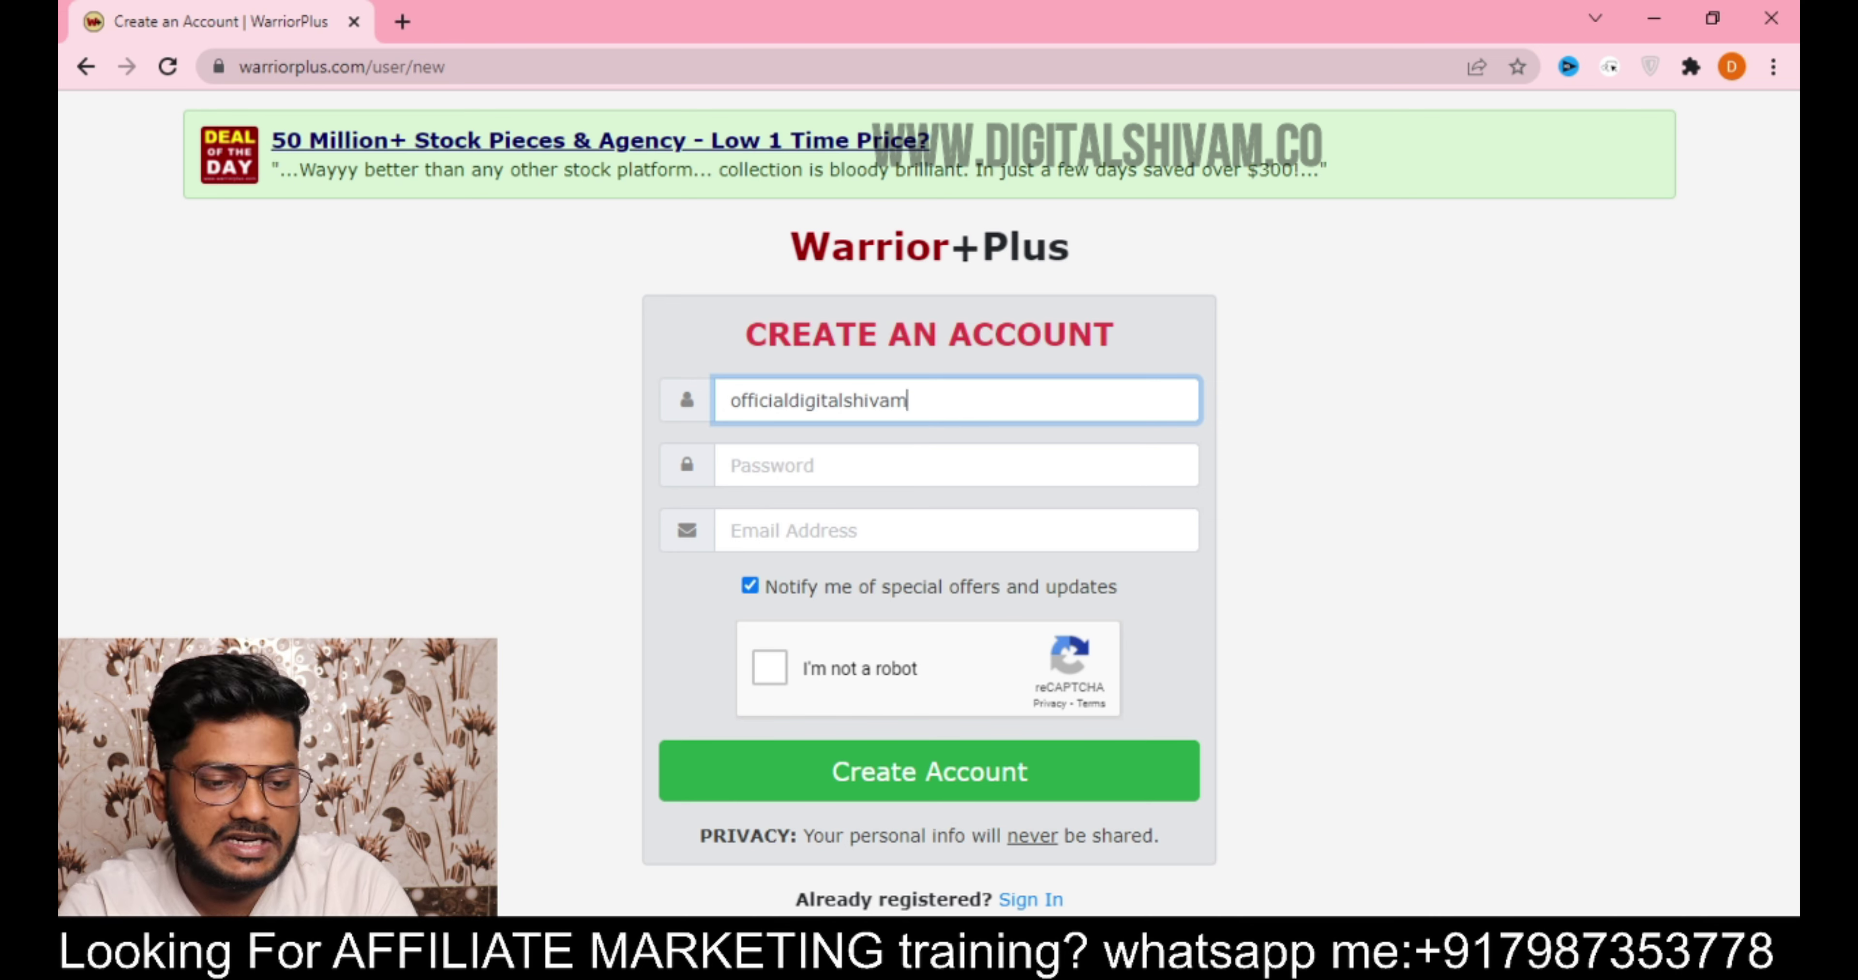
# - Enter the account password and fill in the e-mail address from the saved suggestions
pyautogui.press('Tab')
pyautogui.write('••••••')
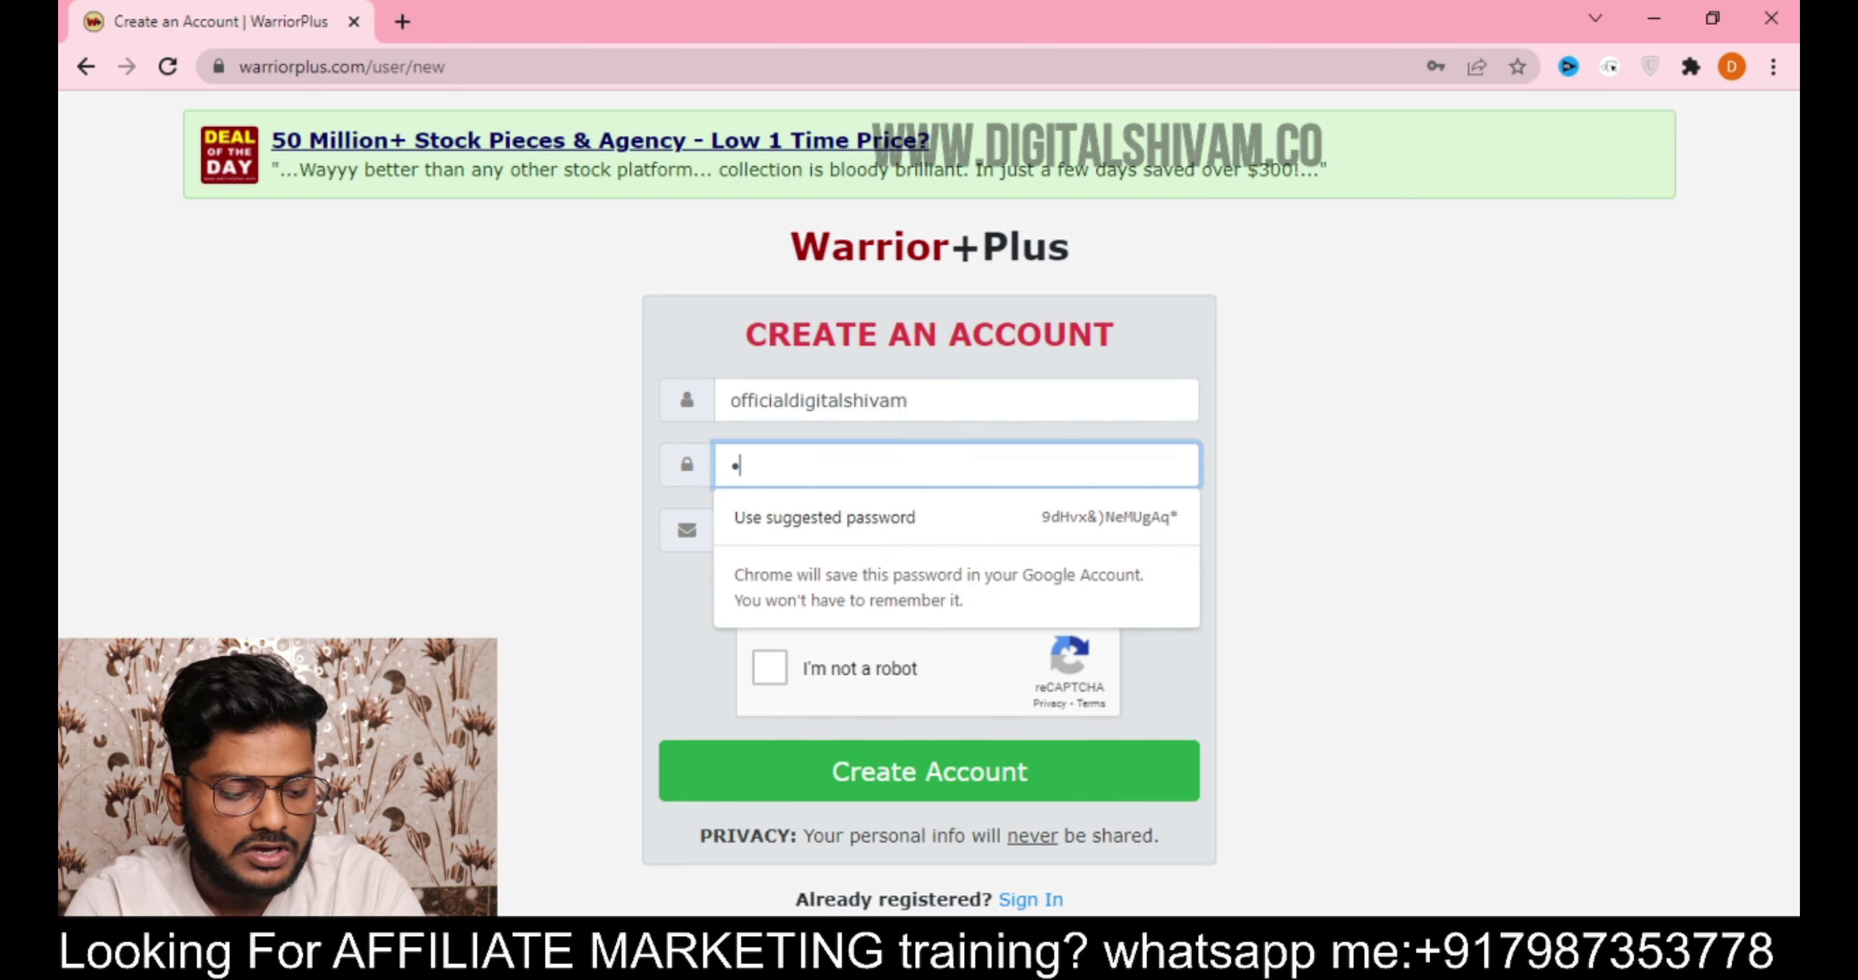
pyautogui.write('•••••••')
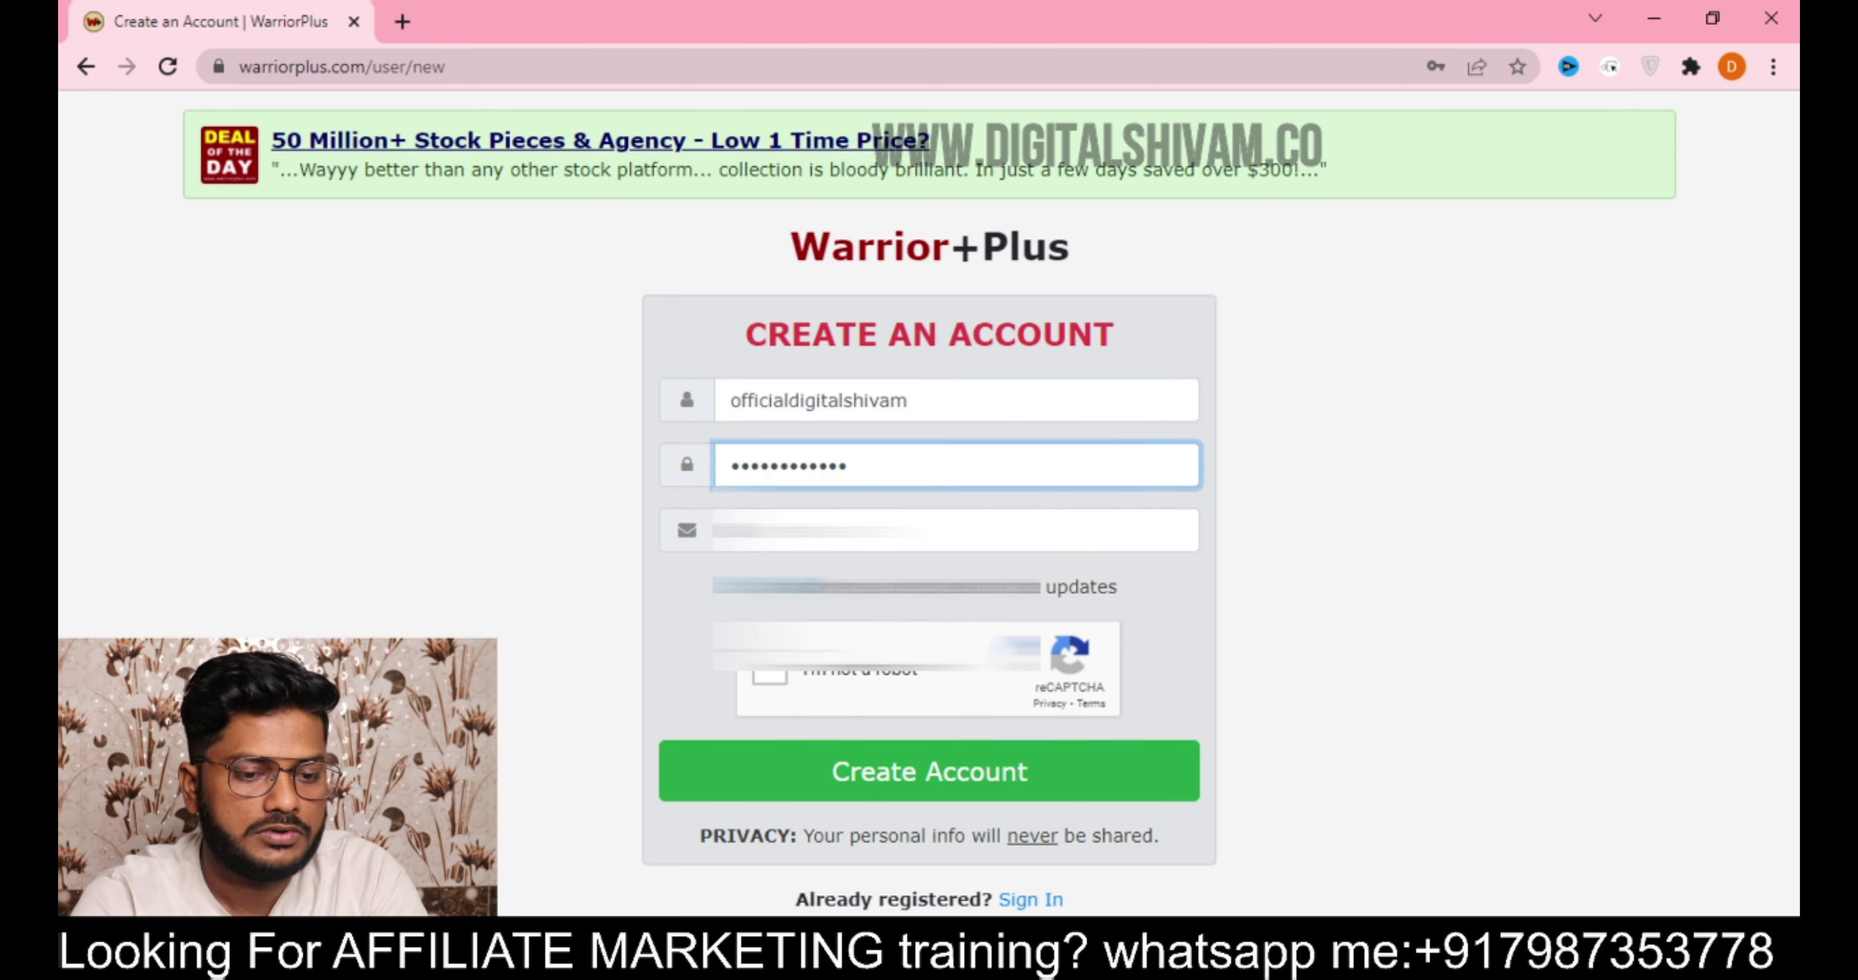
pyautogui.press('Tab')
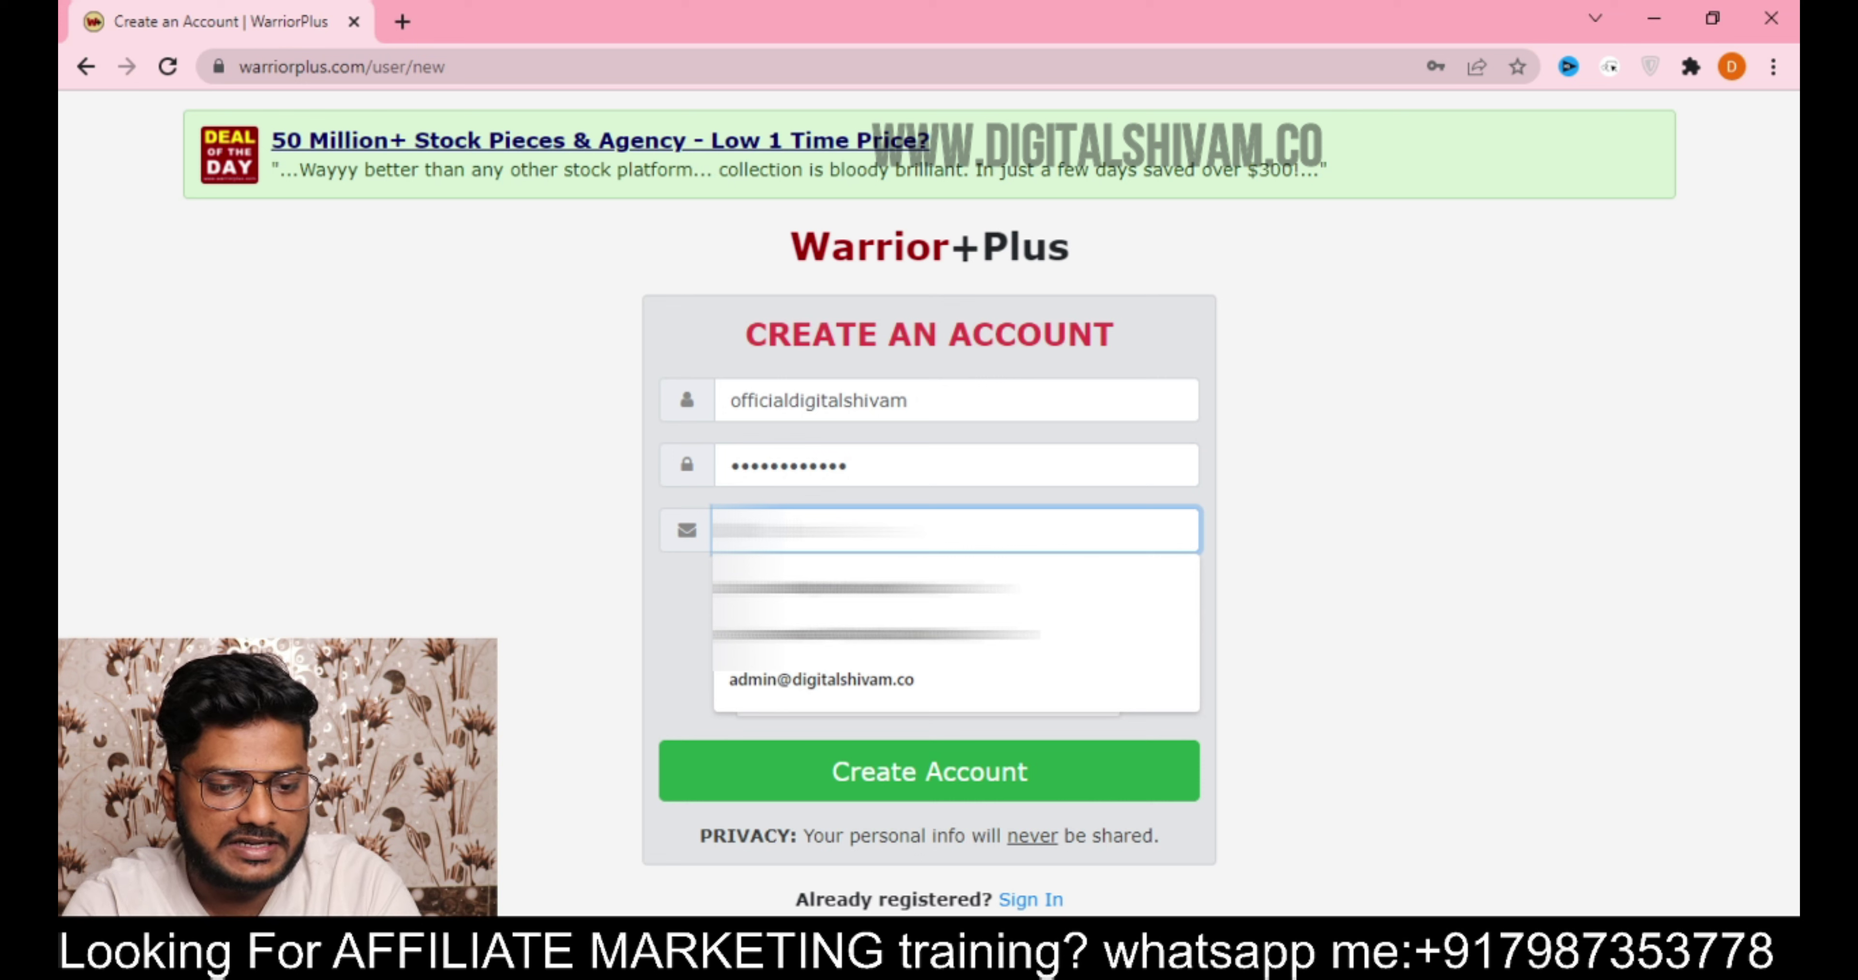
pyautogui.press('Down')
pyautogui.press('Return')
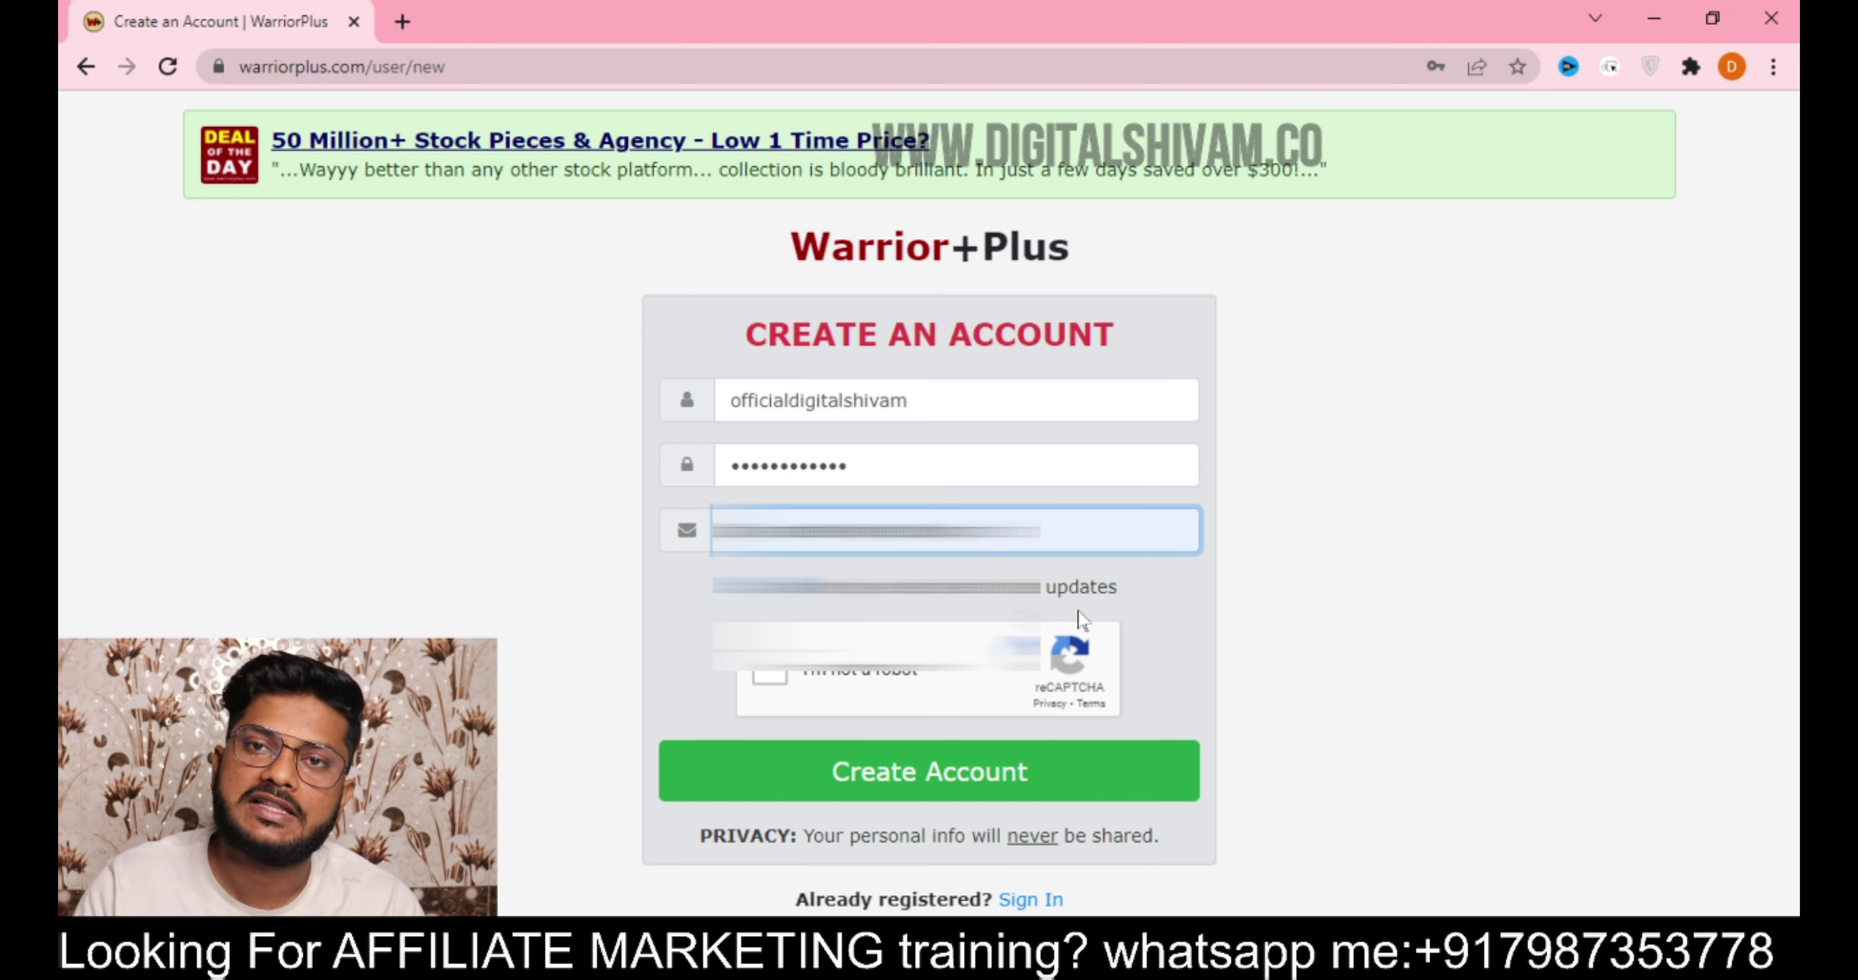
# - Complete the "I'm not a robot" check and submit the form to create the account
pyautogui.click(774, 676)
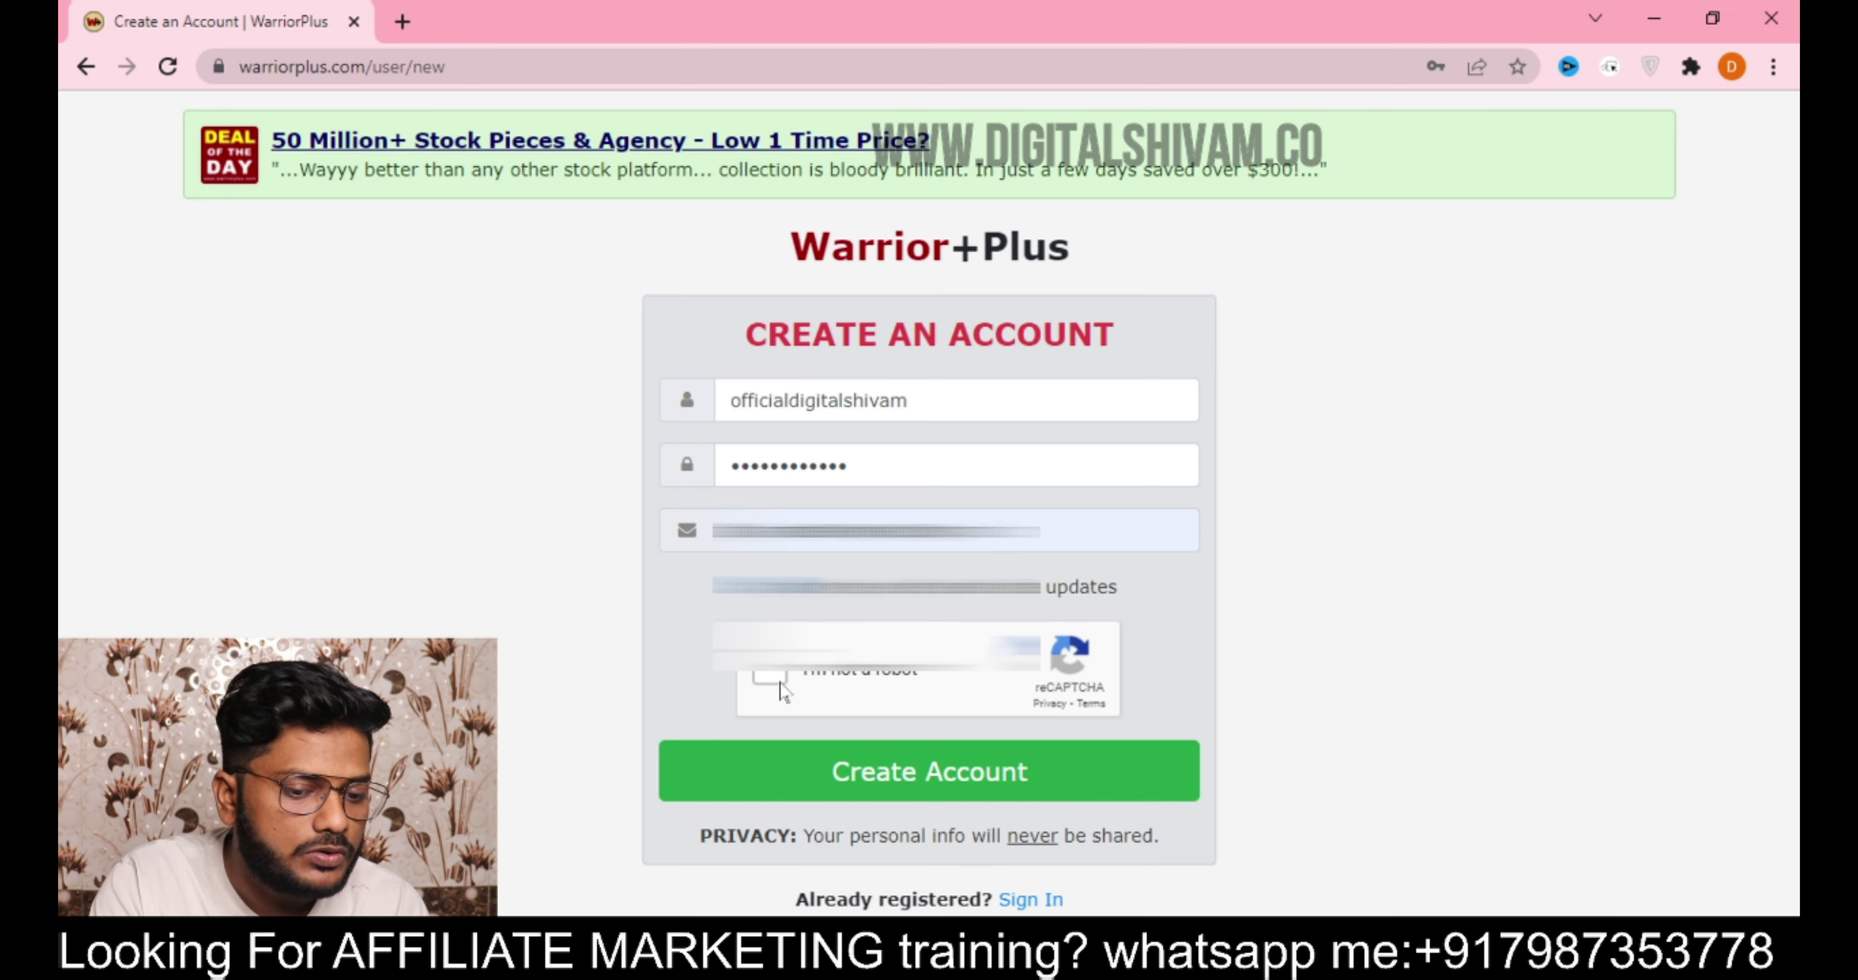
pyautogui.click(877, 795)
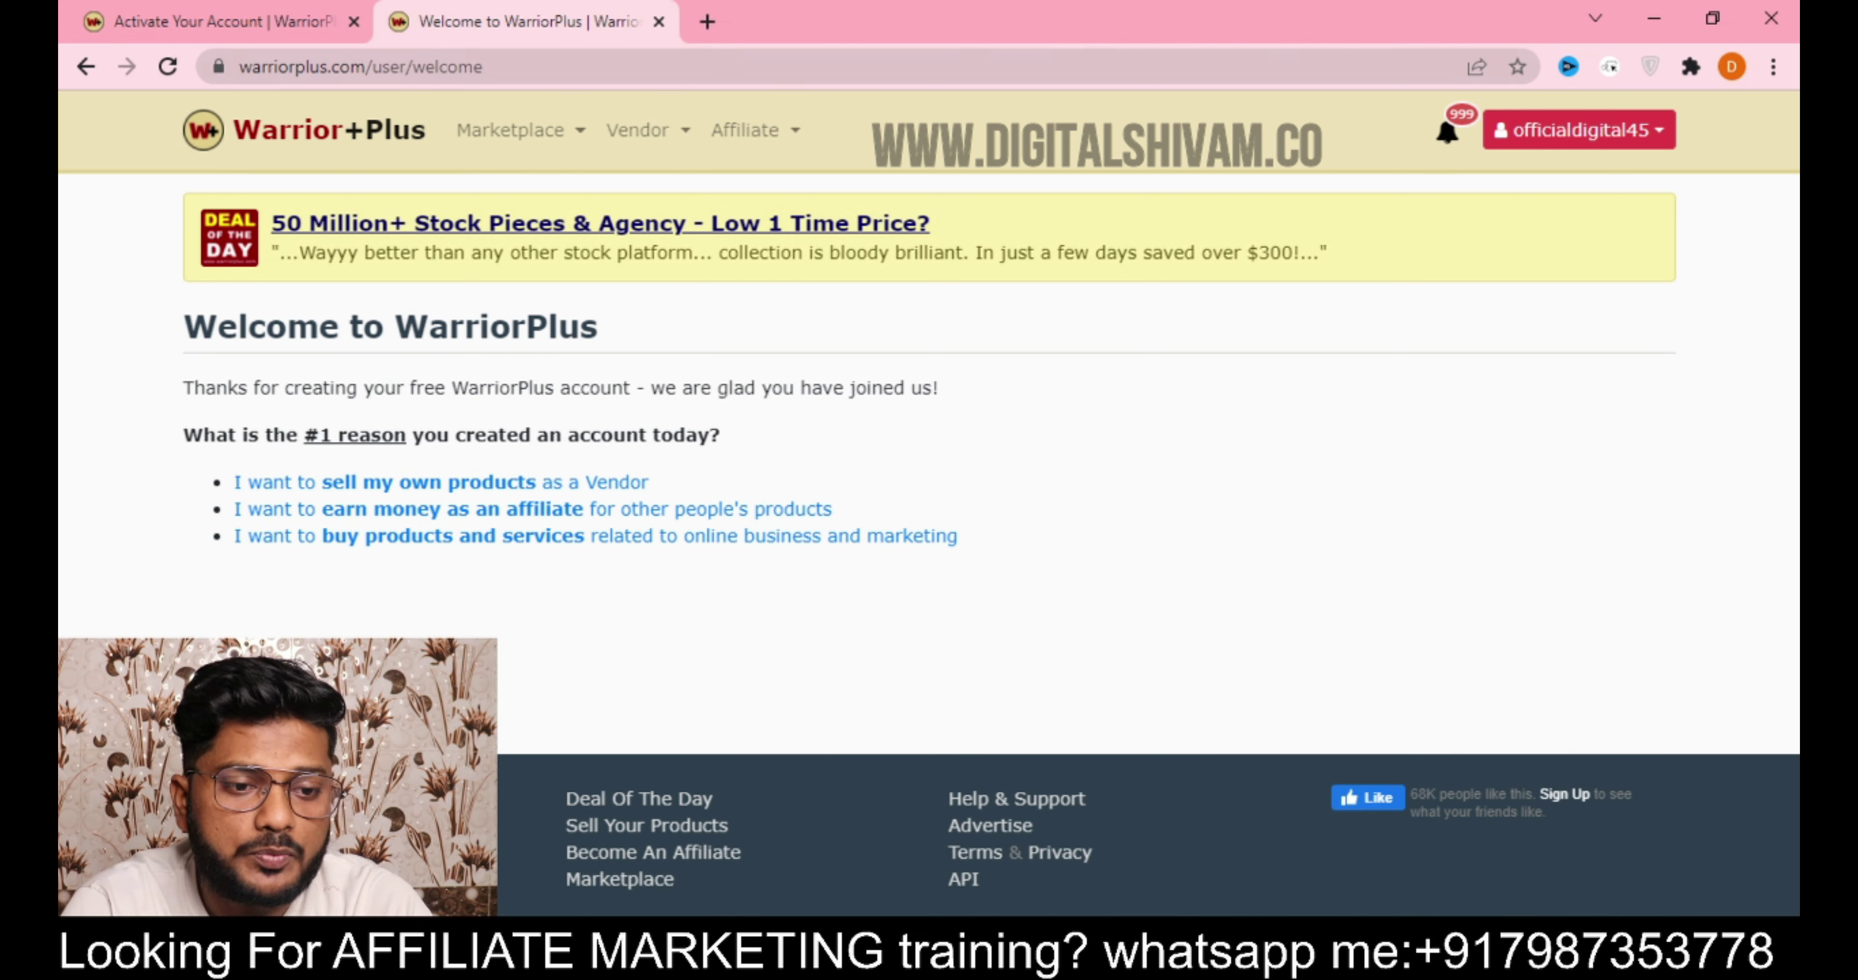
# - Open the Affiliate Offers page from the WarriorPlus welcome page
pyautogui.moveTo(556, 159)
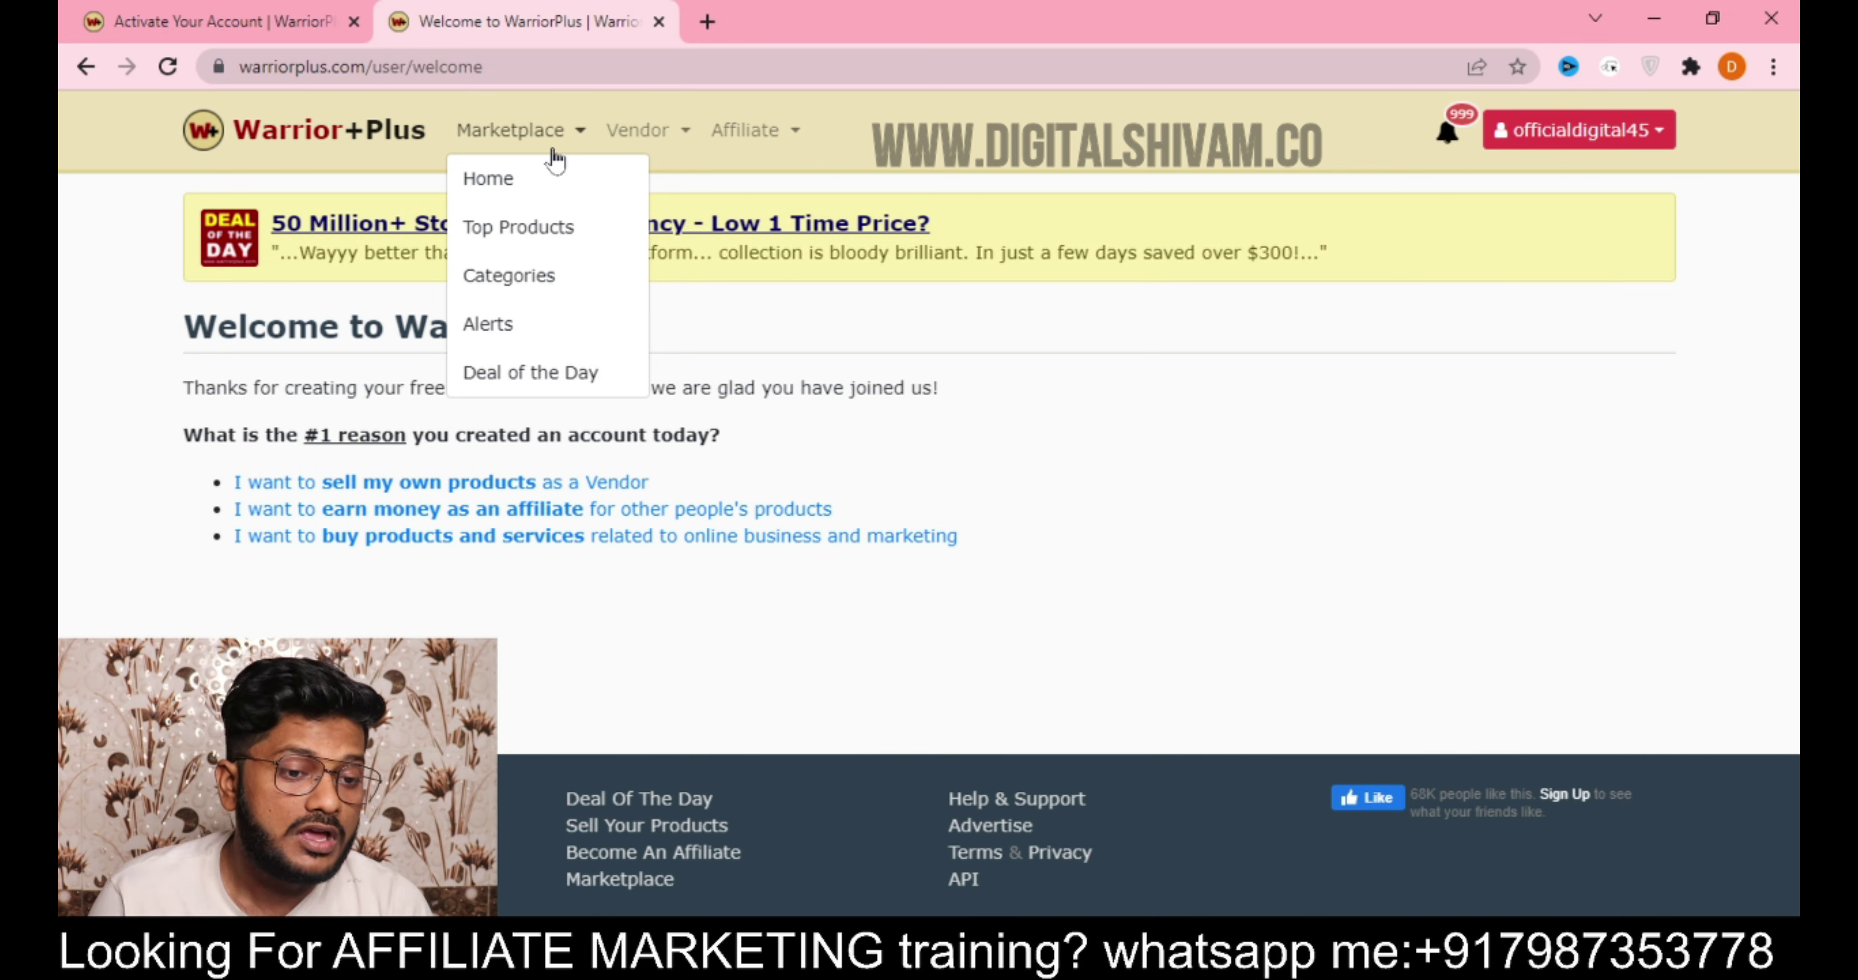
pyautogui.moveTo(722, 155)
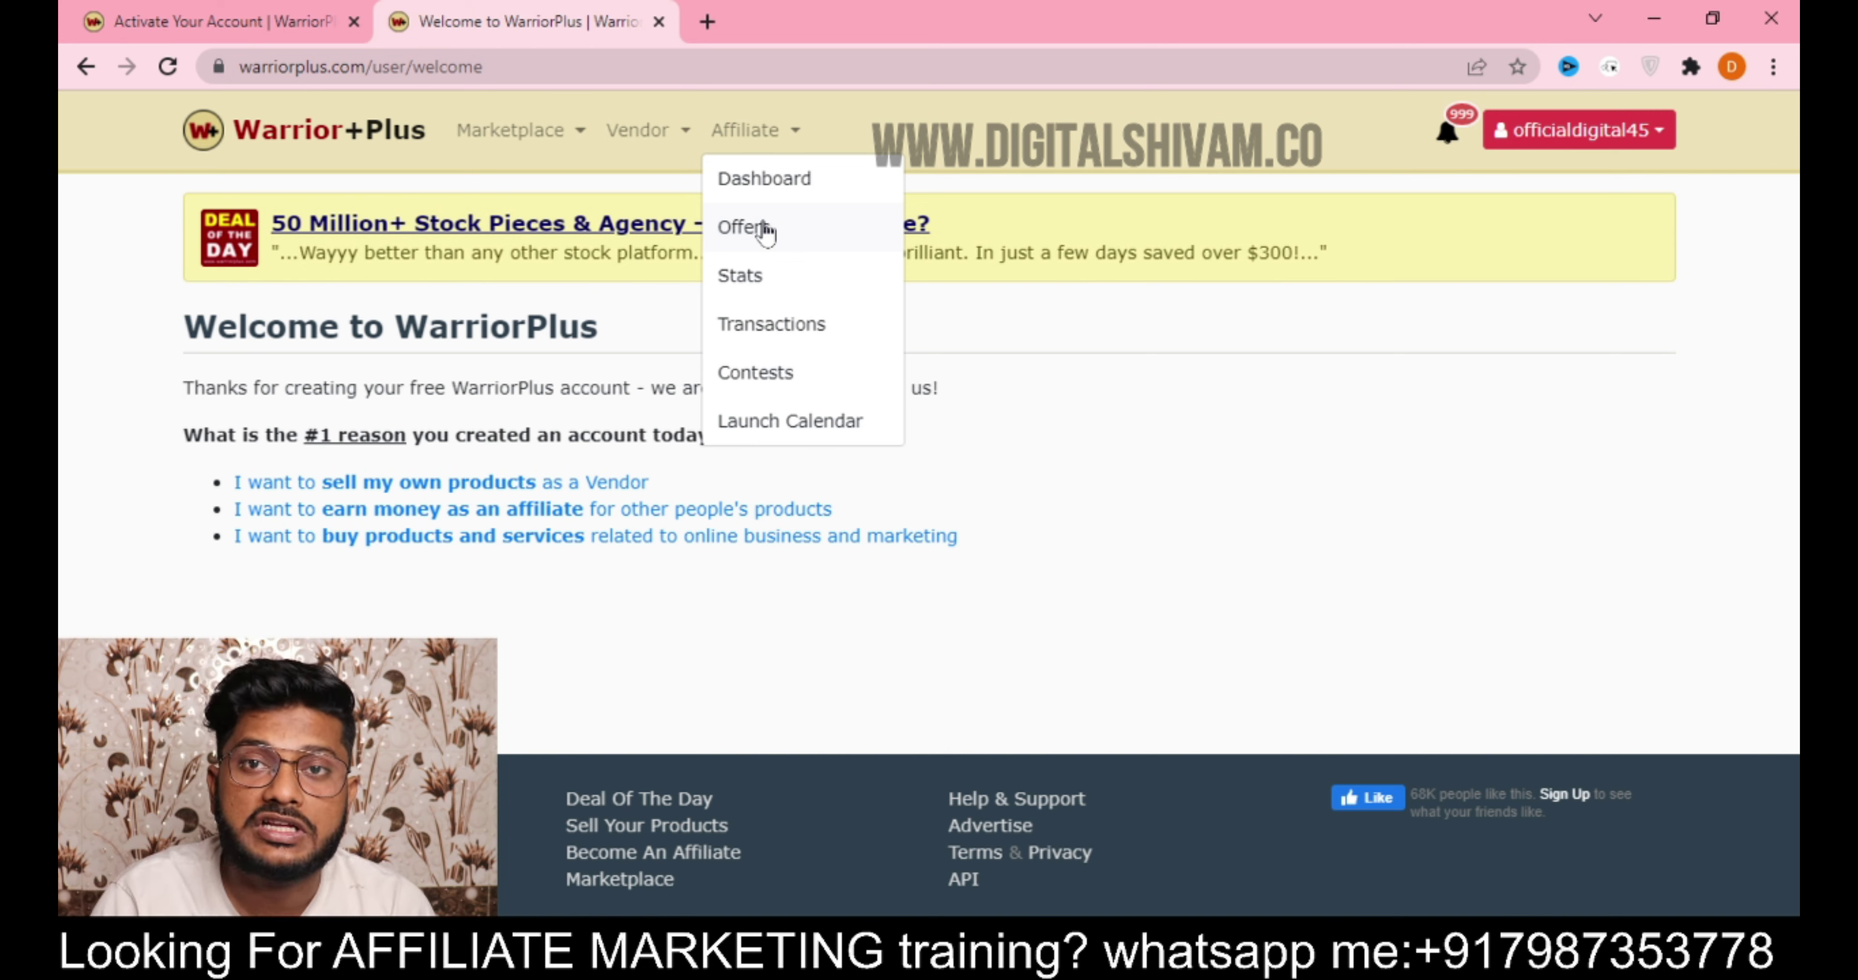
pyautogui.click(797, 233)
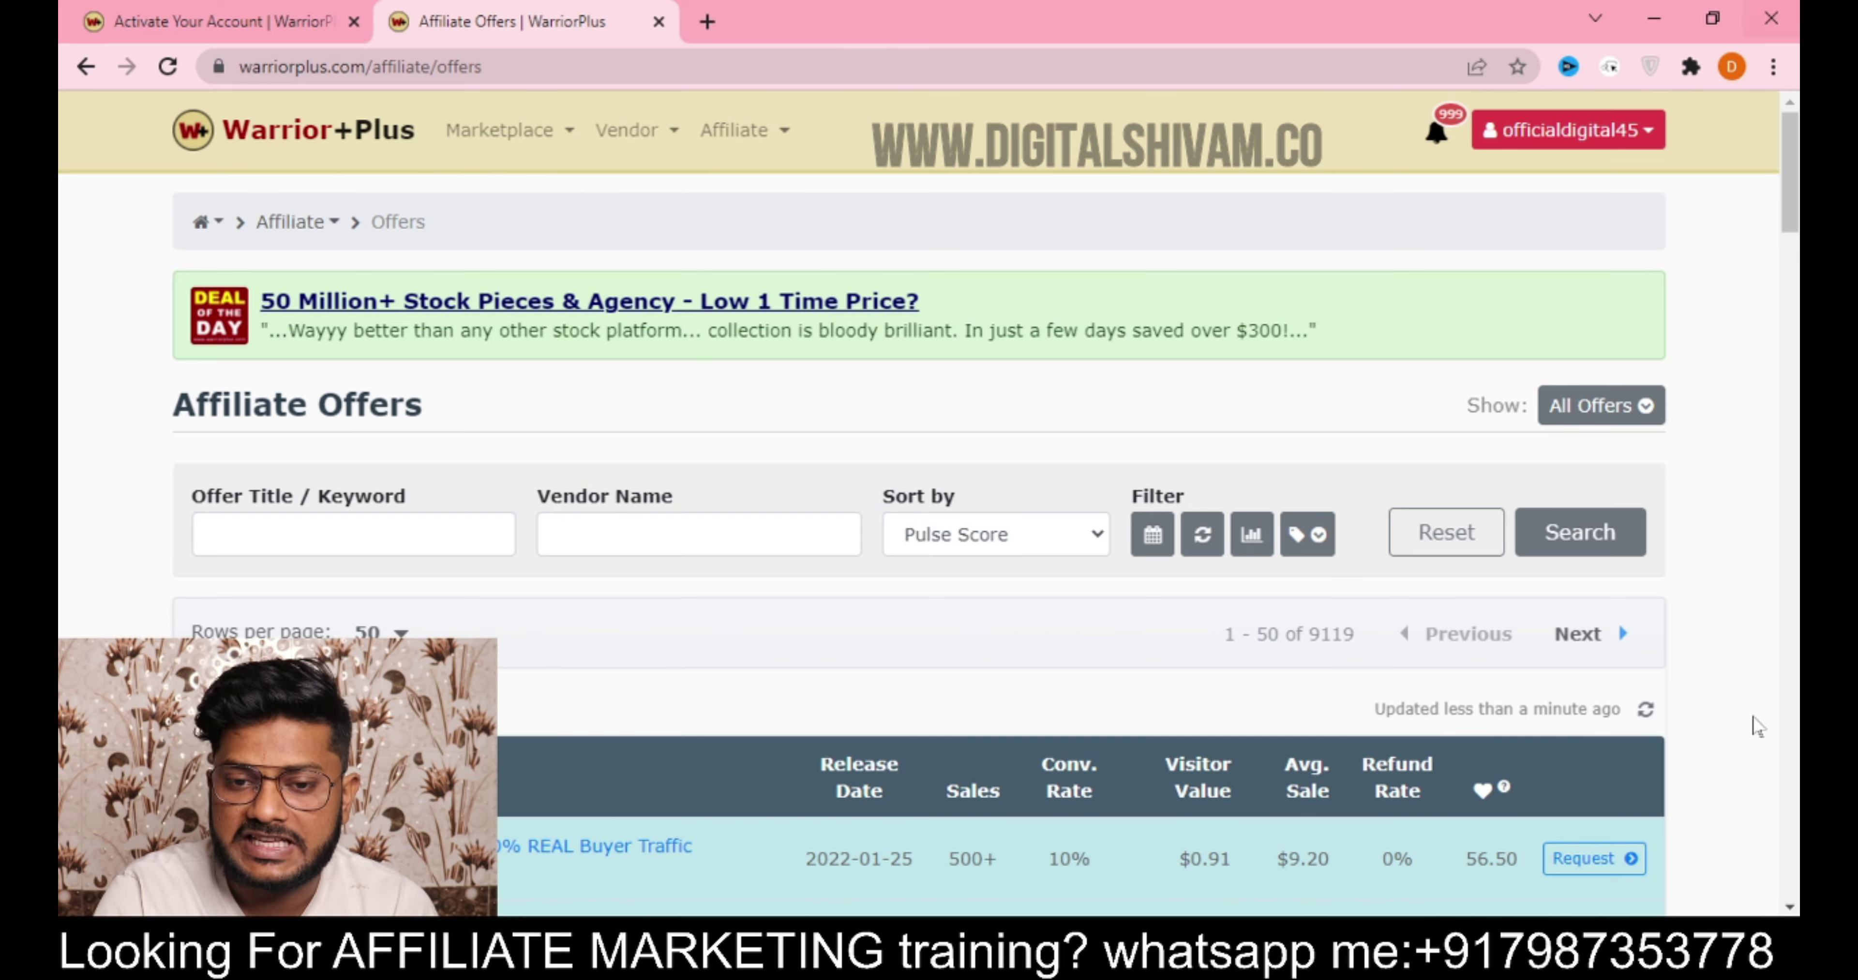
# - Review the available sorting options for the affiliate offers, leaving the sort order on Pulse Score
pyautogui.scroll(-2, 929, 505)
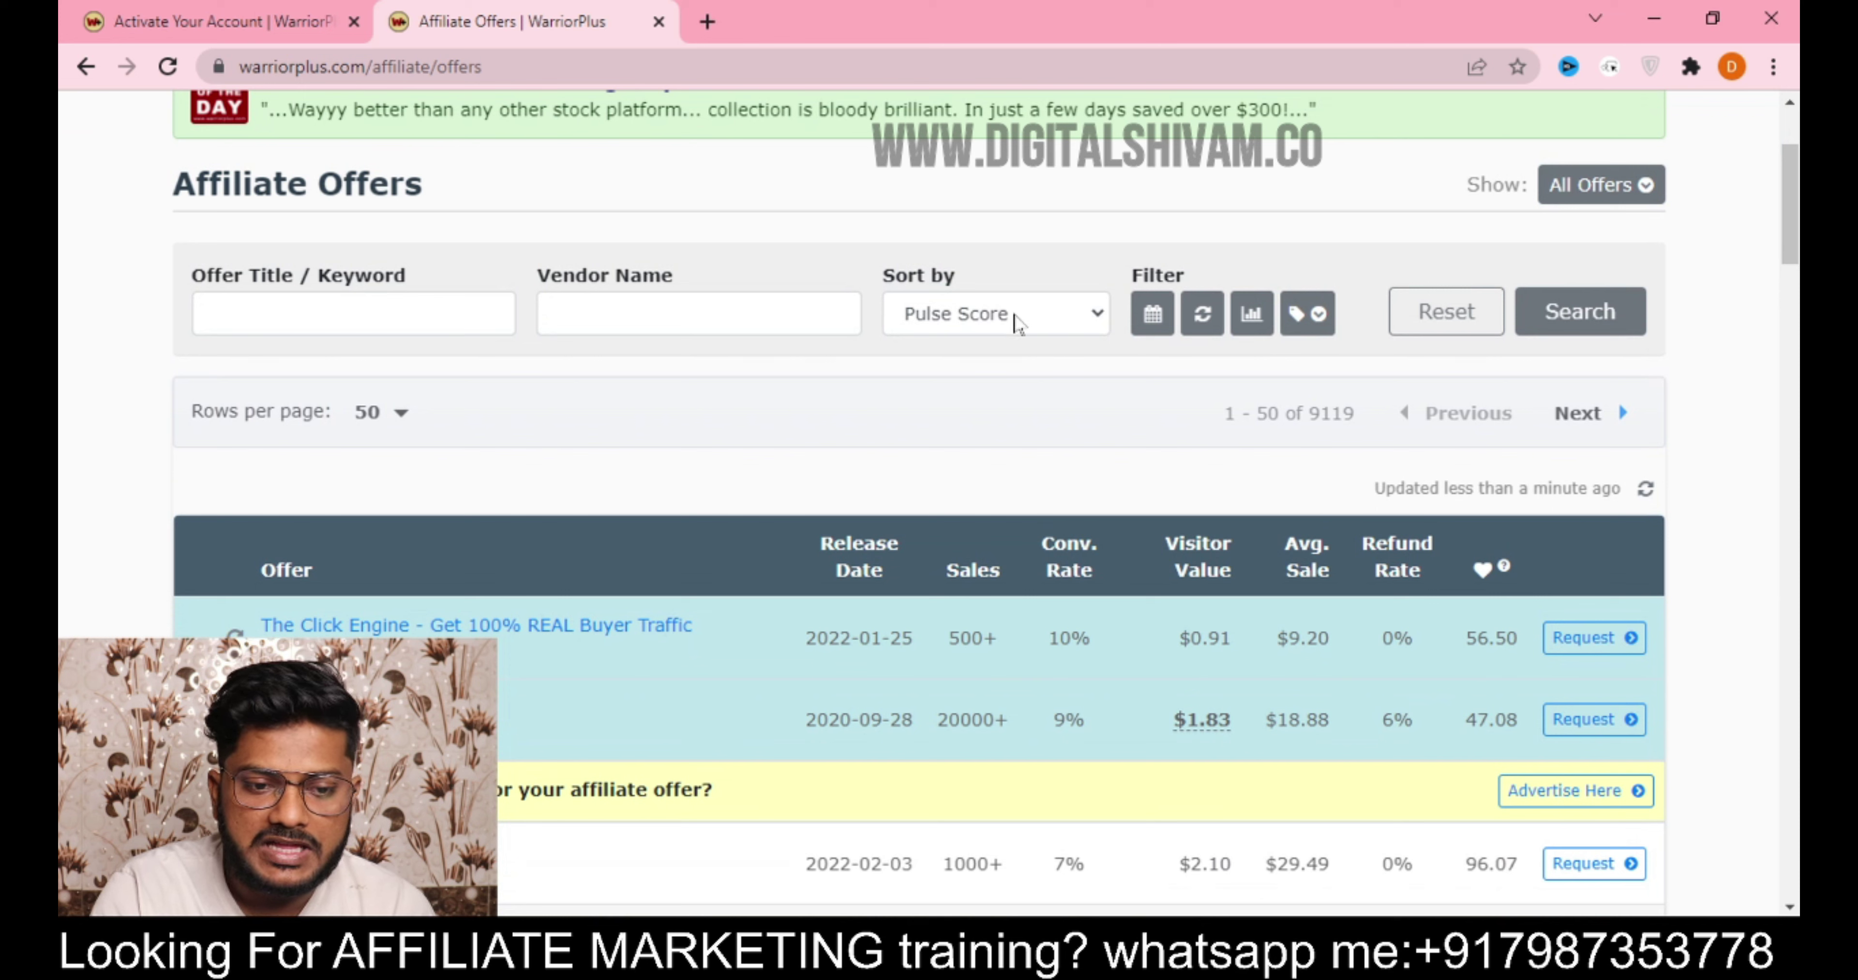
pyautogui.click(1017, 321)
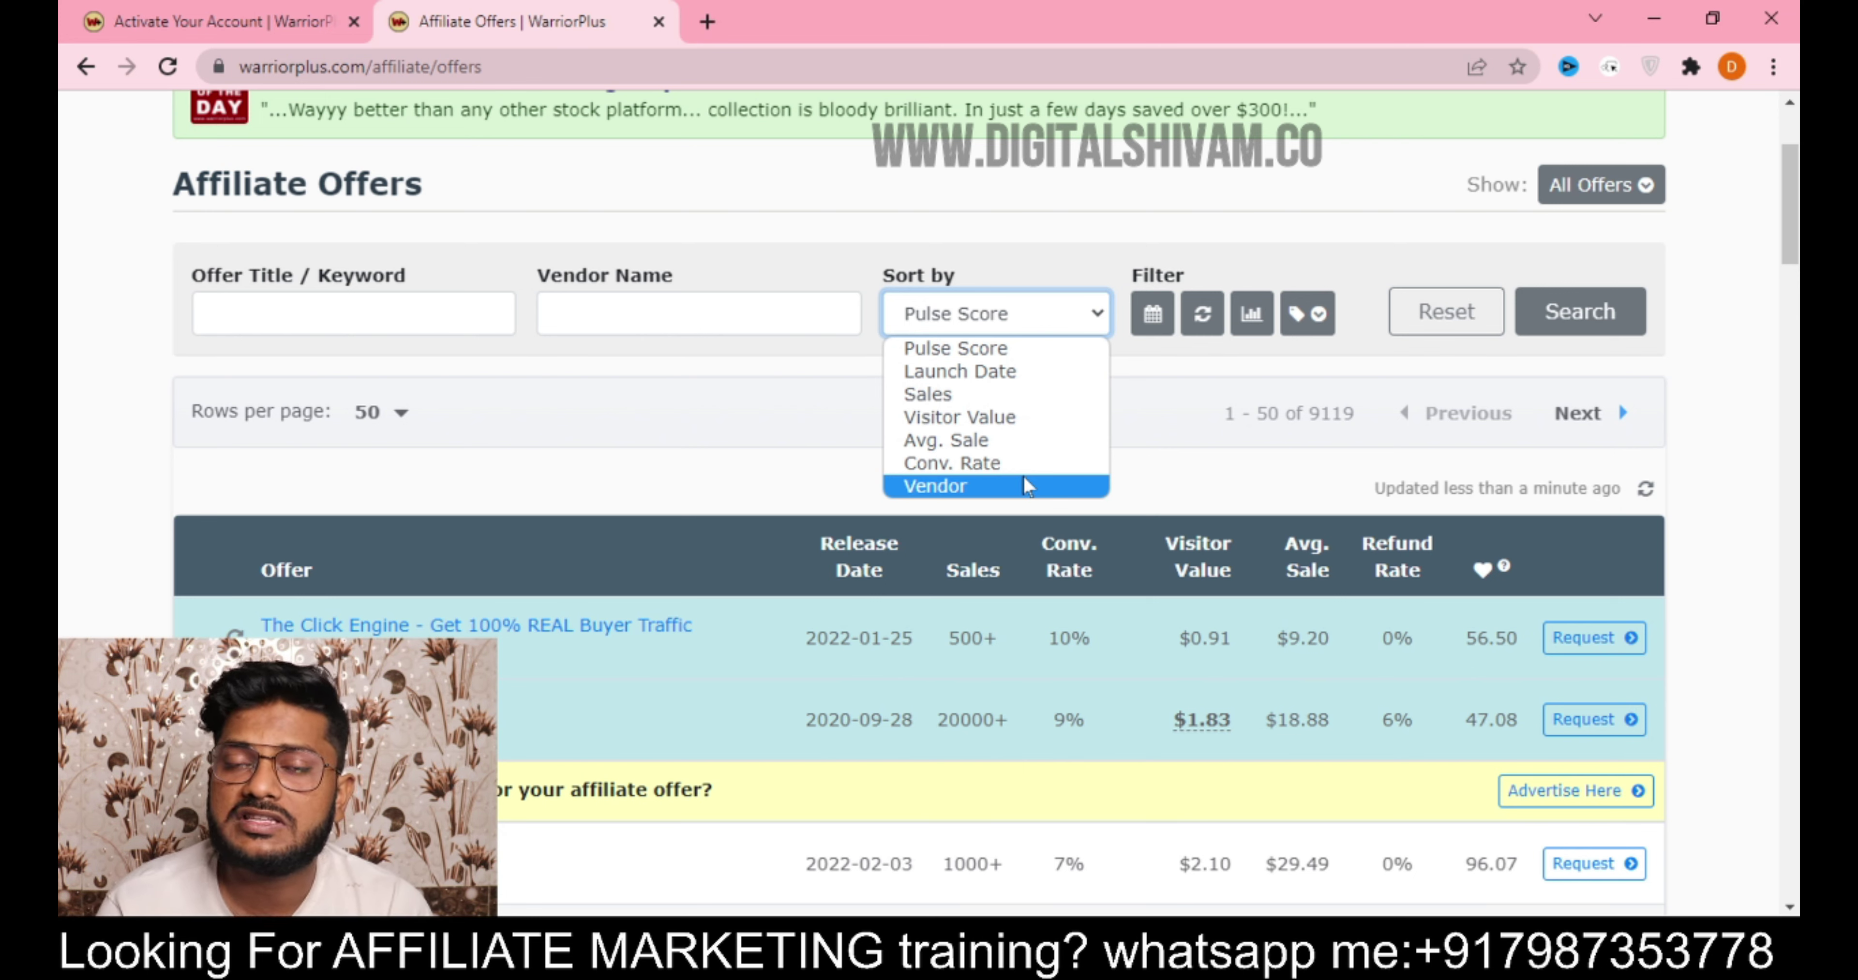
pyautogui.click(1761, 333)
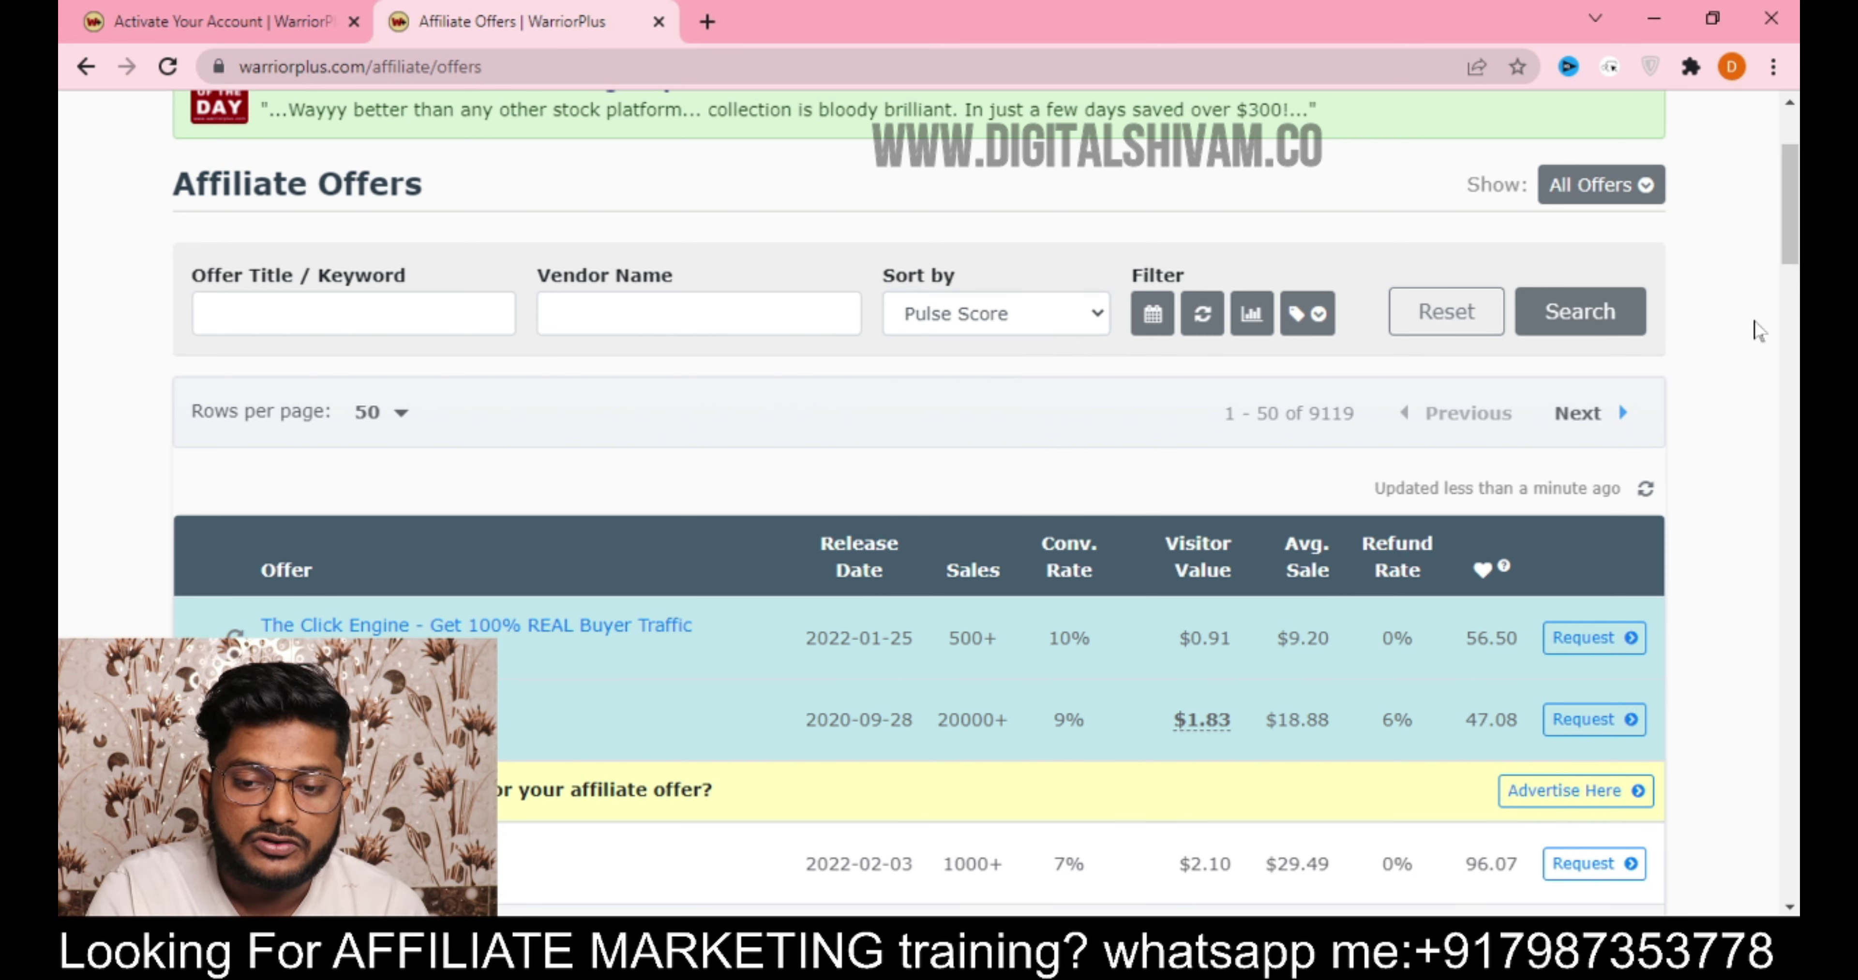
# - Examine the affiliate offers table, comparing the release dates and sales of The Click Engine and Secret Email System
pyautogui.moveTo(1789, 256); pyautogui.dragTo(1790, 306)
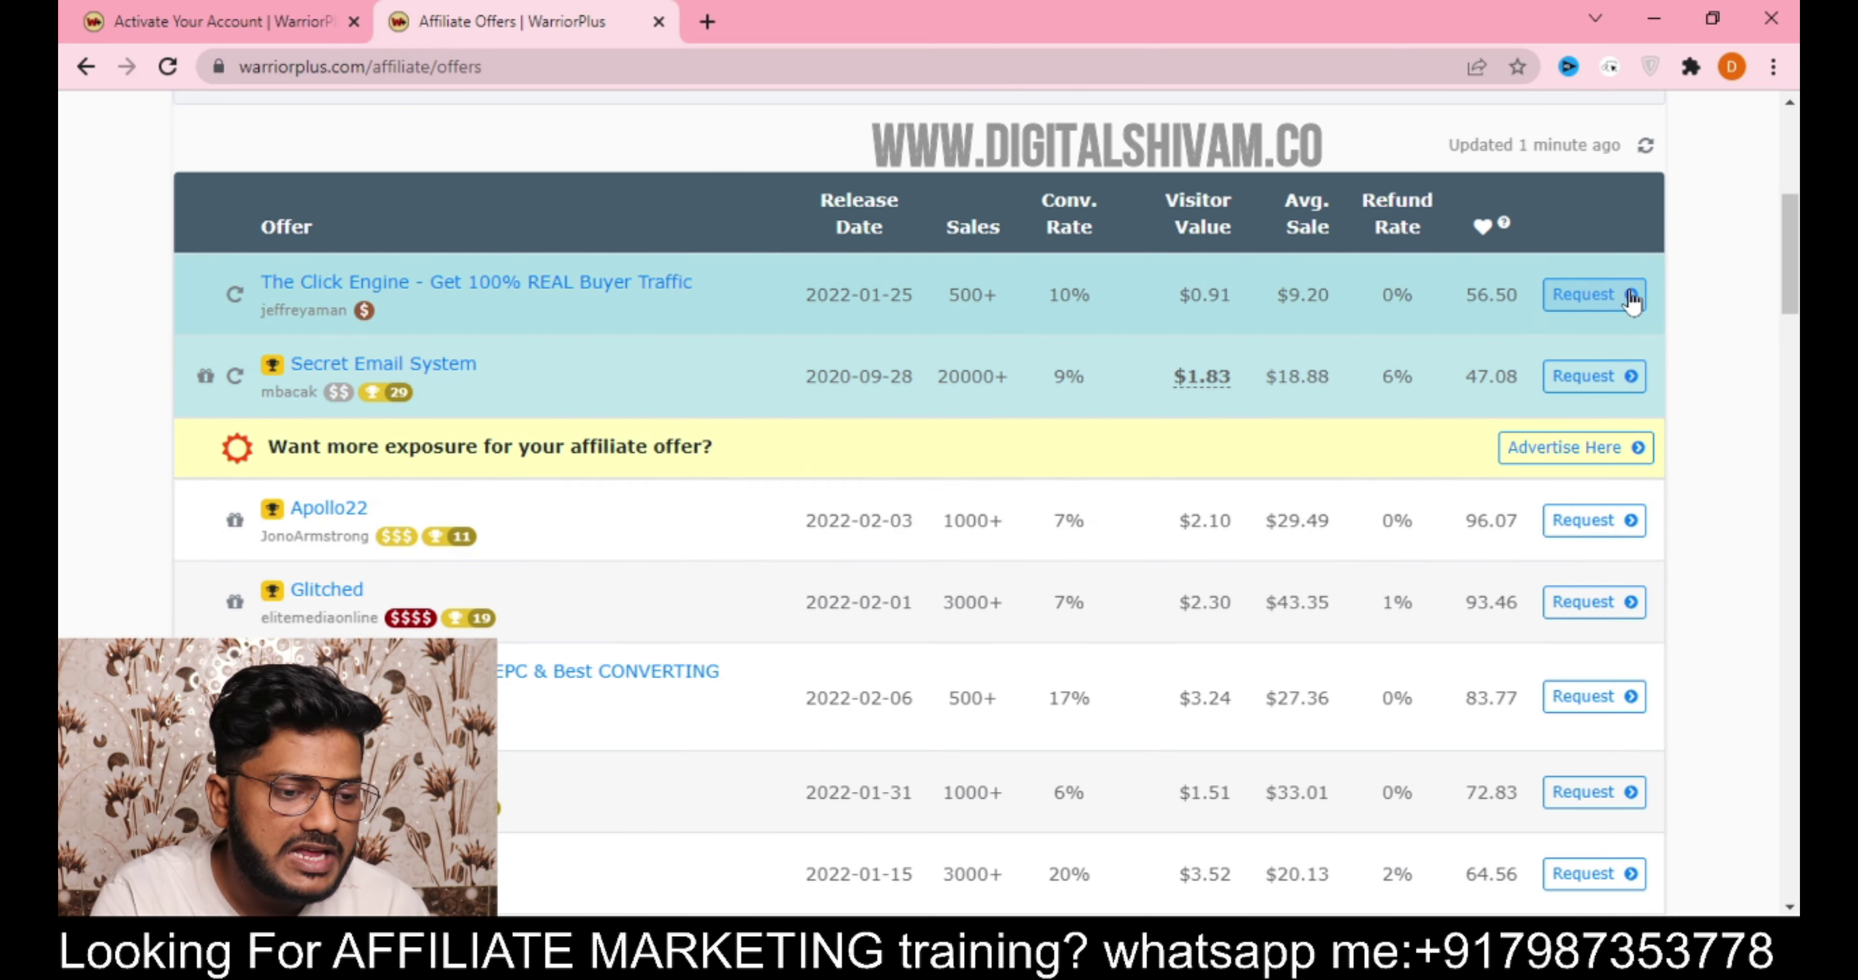
pyautogui.moveTo(1795, 255); pyautogui.dragTo(1795, 263)
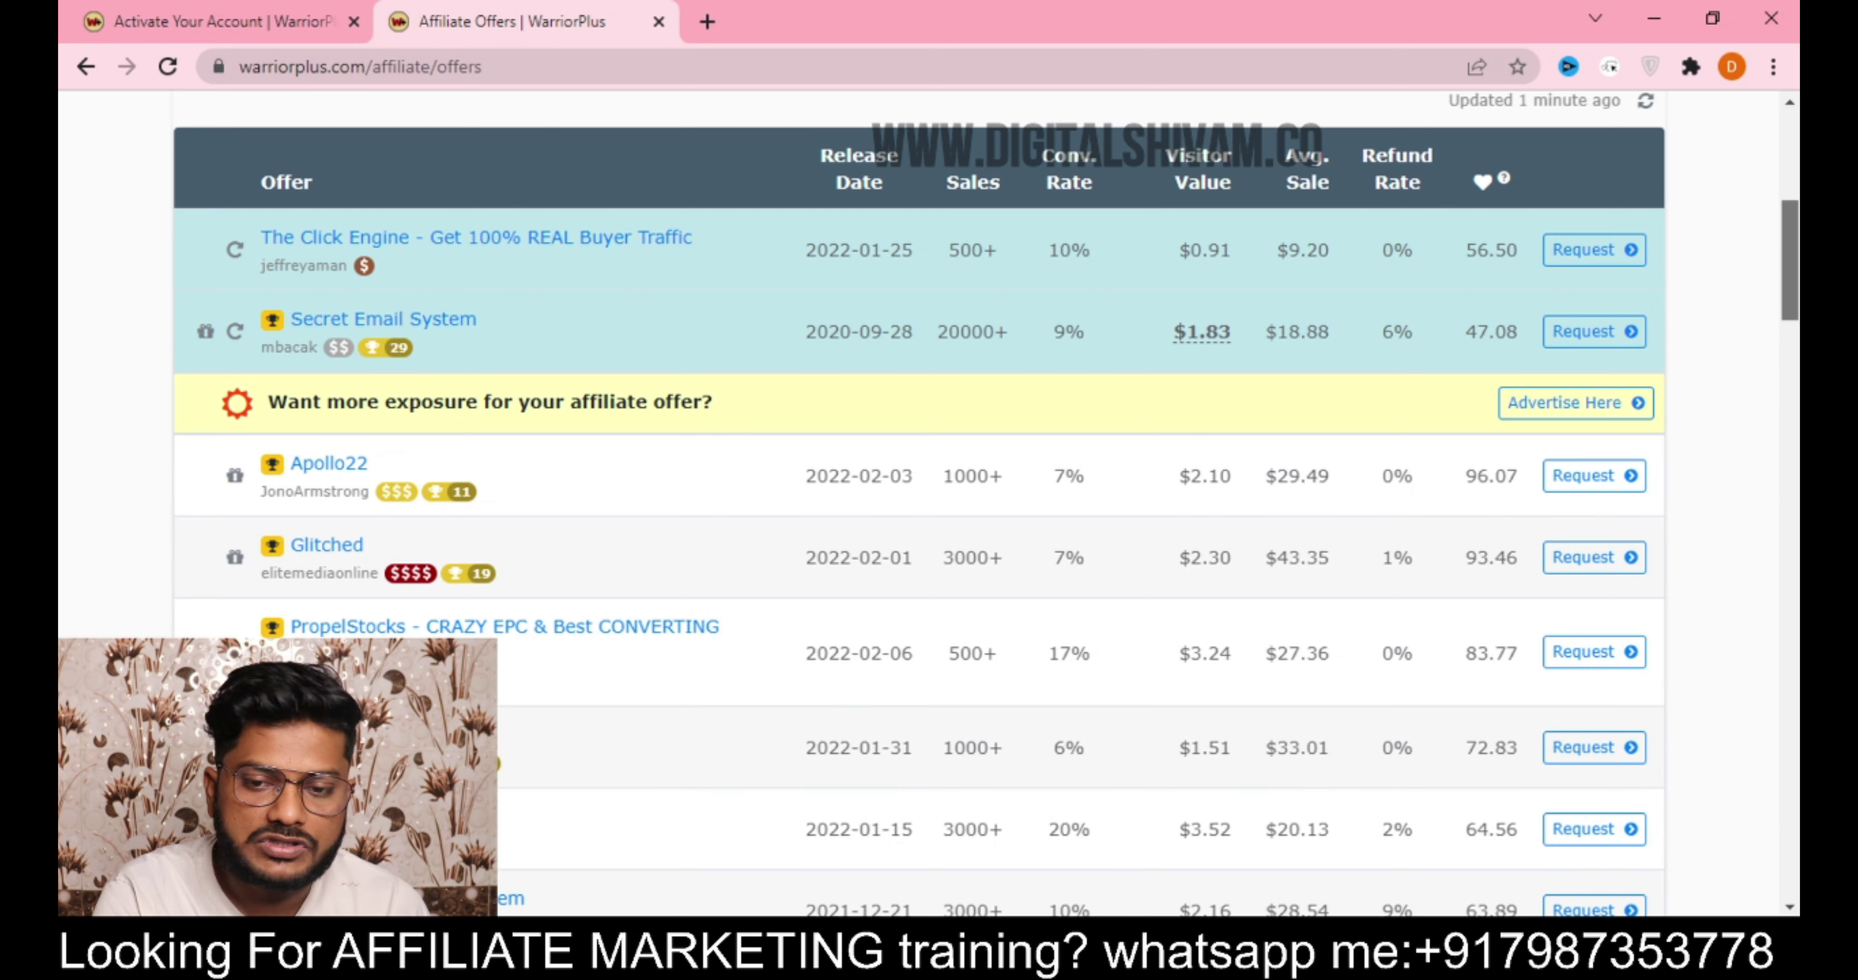
pyautogui.moveTo(1789, 263); pyautogui.dragTo(1789, 276)
pyautogui.scroll(1, 985, 505)
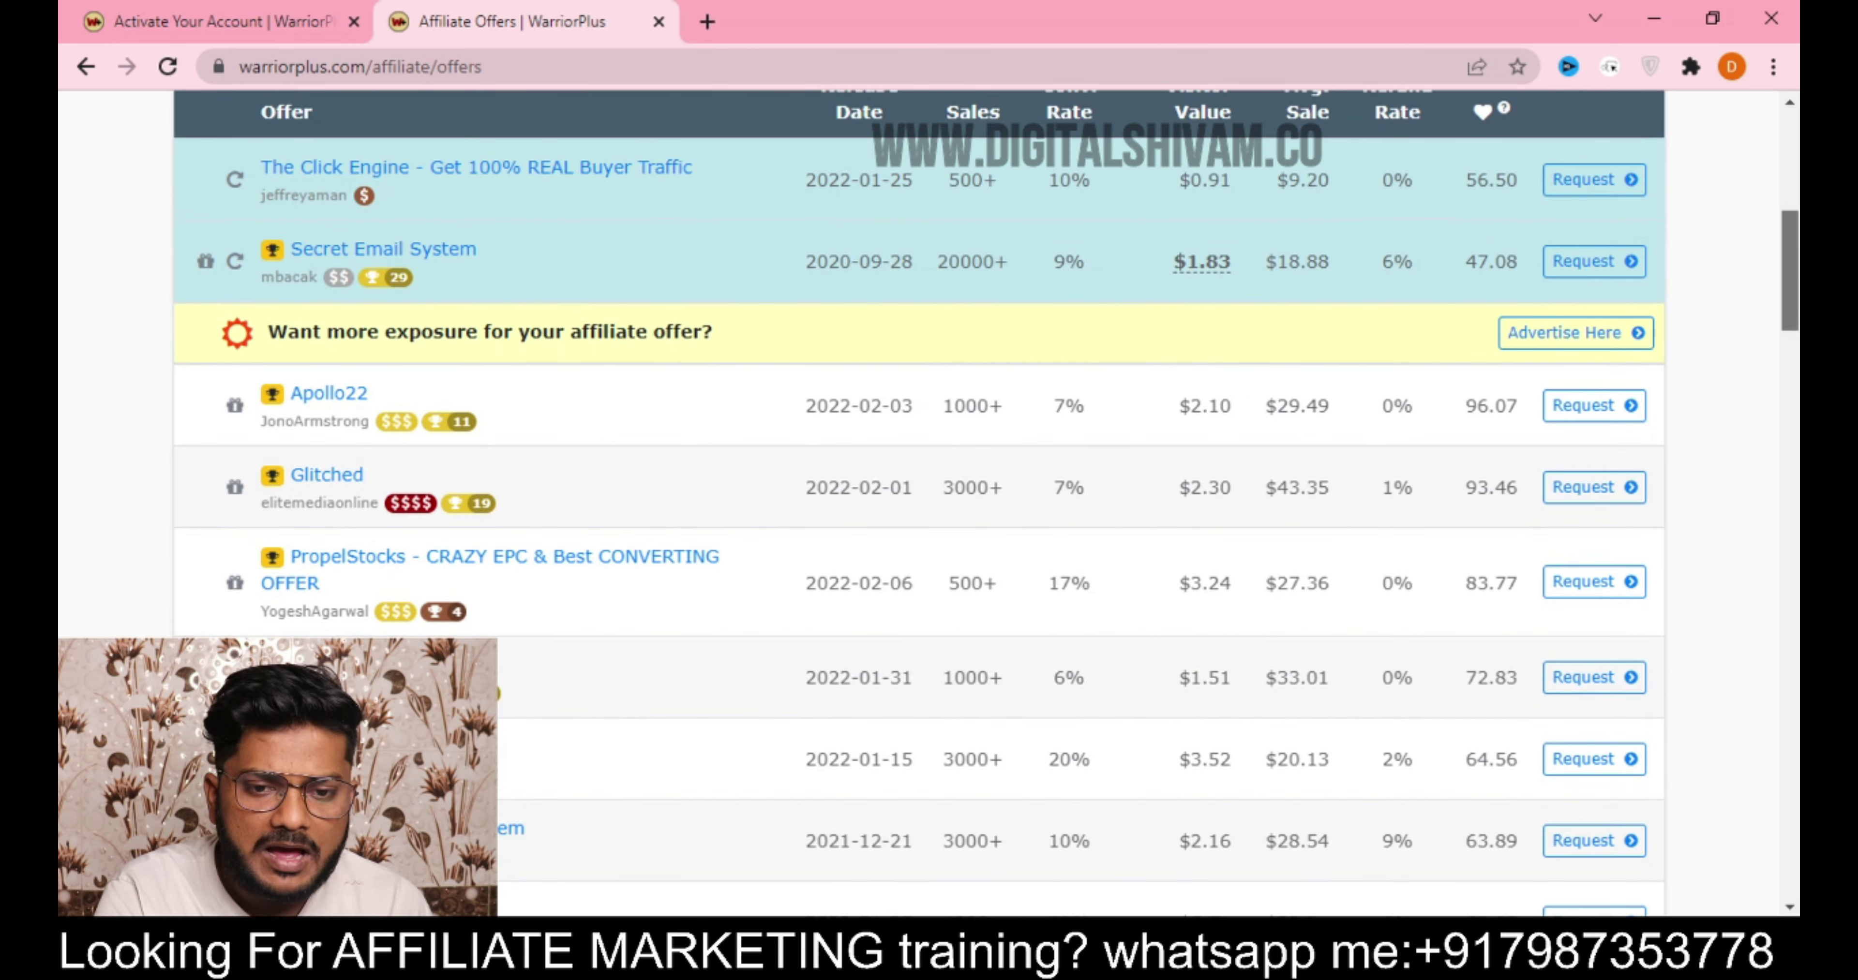
pyautogui.scroll(1, 985, 505)
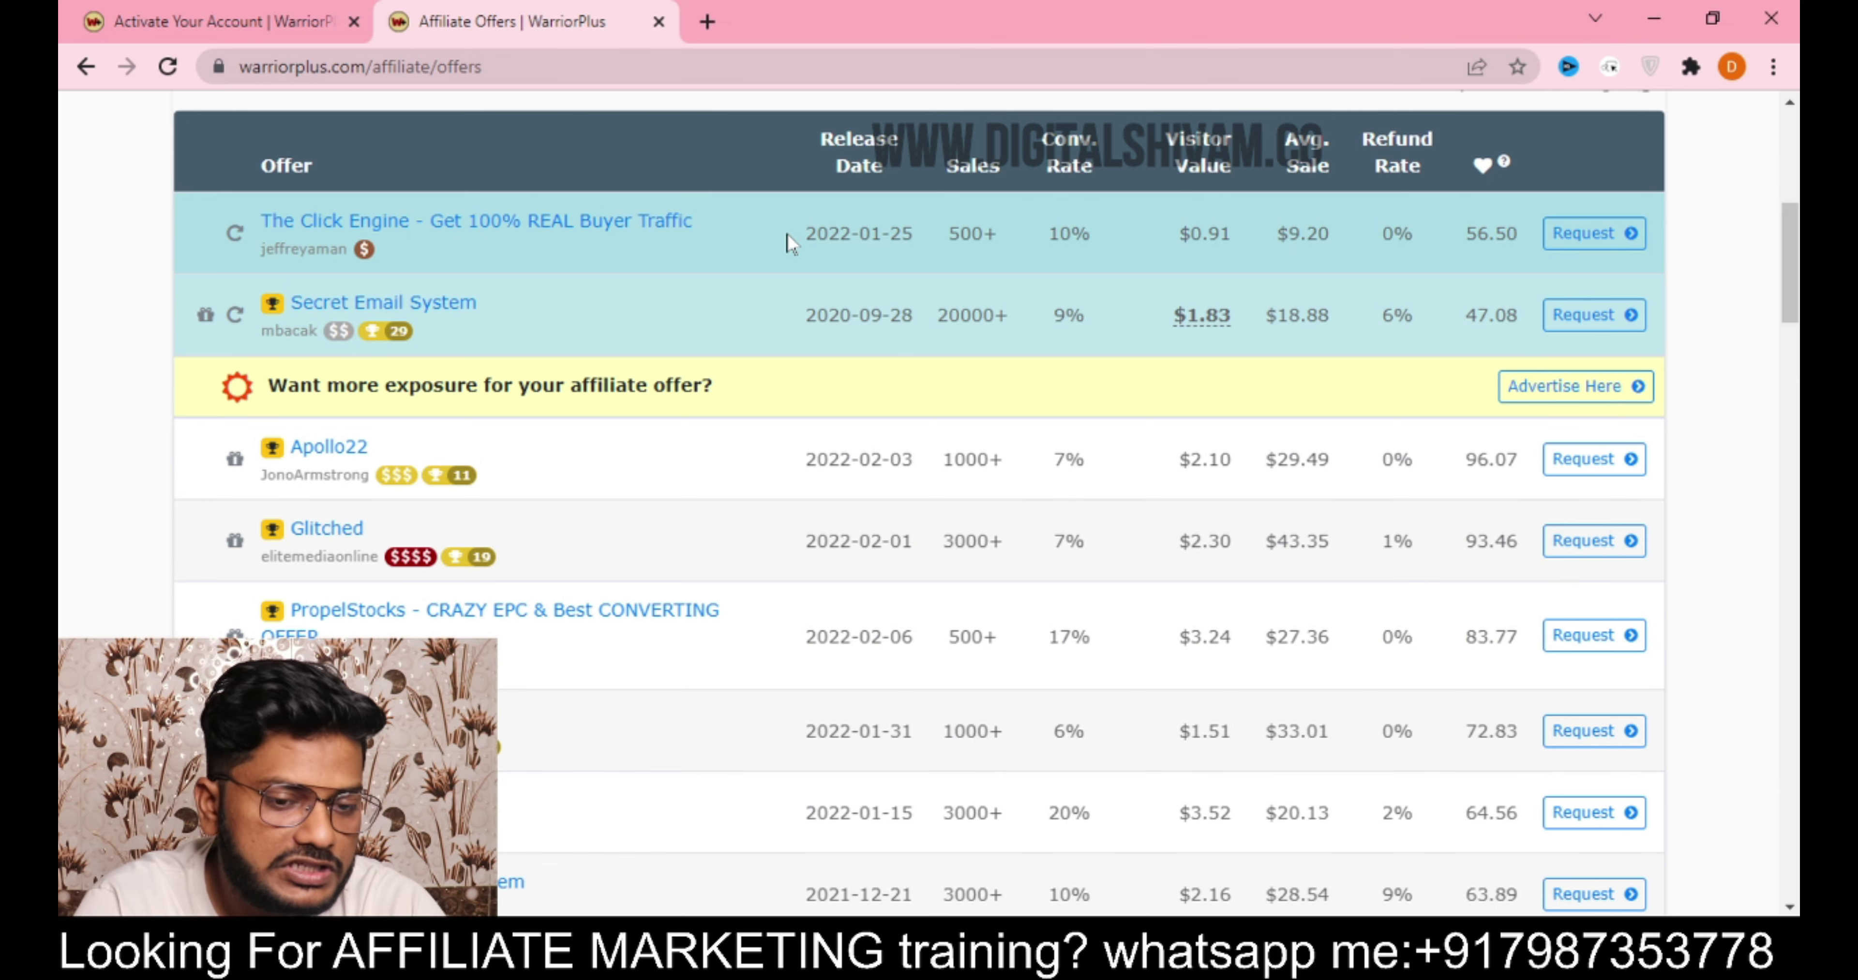
pyautogui.moveTo(792, 244); pyautogui.dragTo(913, 234)
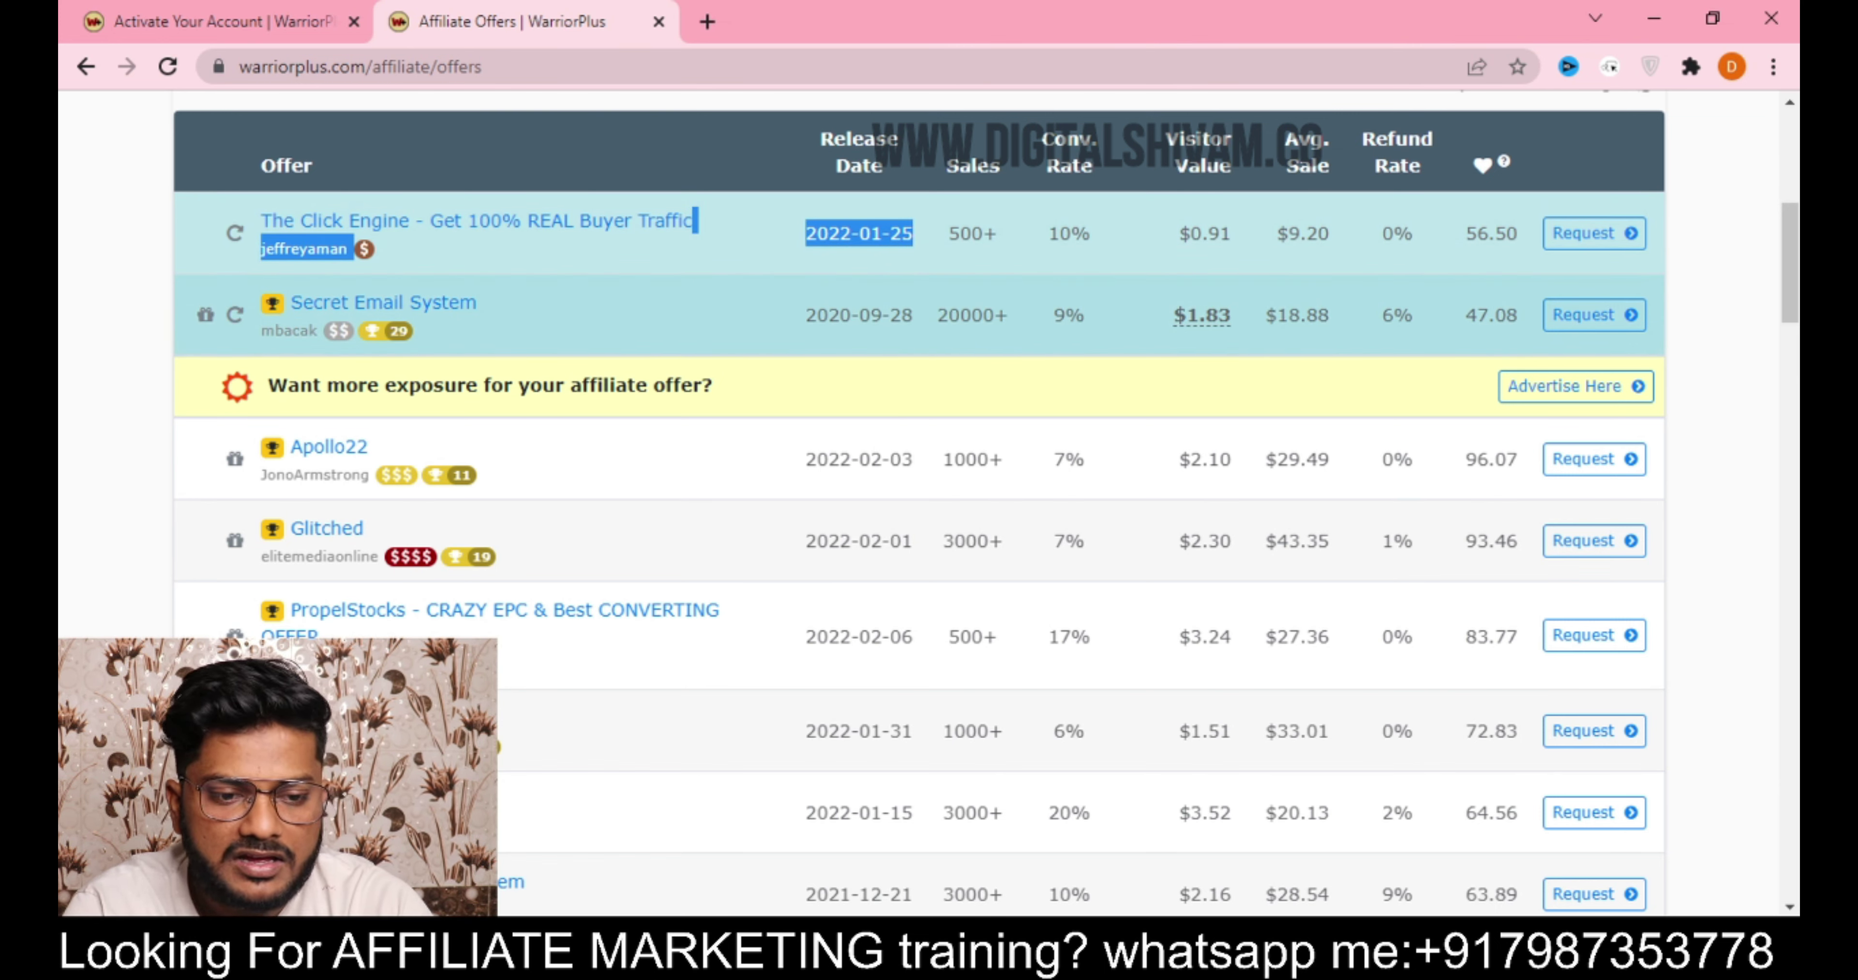
pyautogui.moveTo(817, 315); pyautogui.dragTo(922, 317)
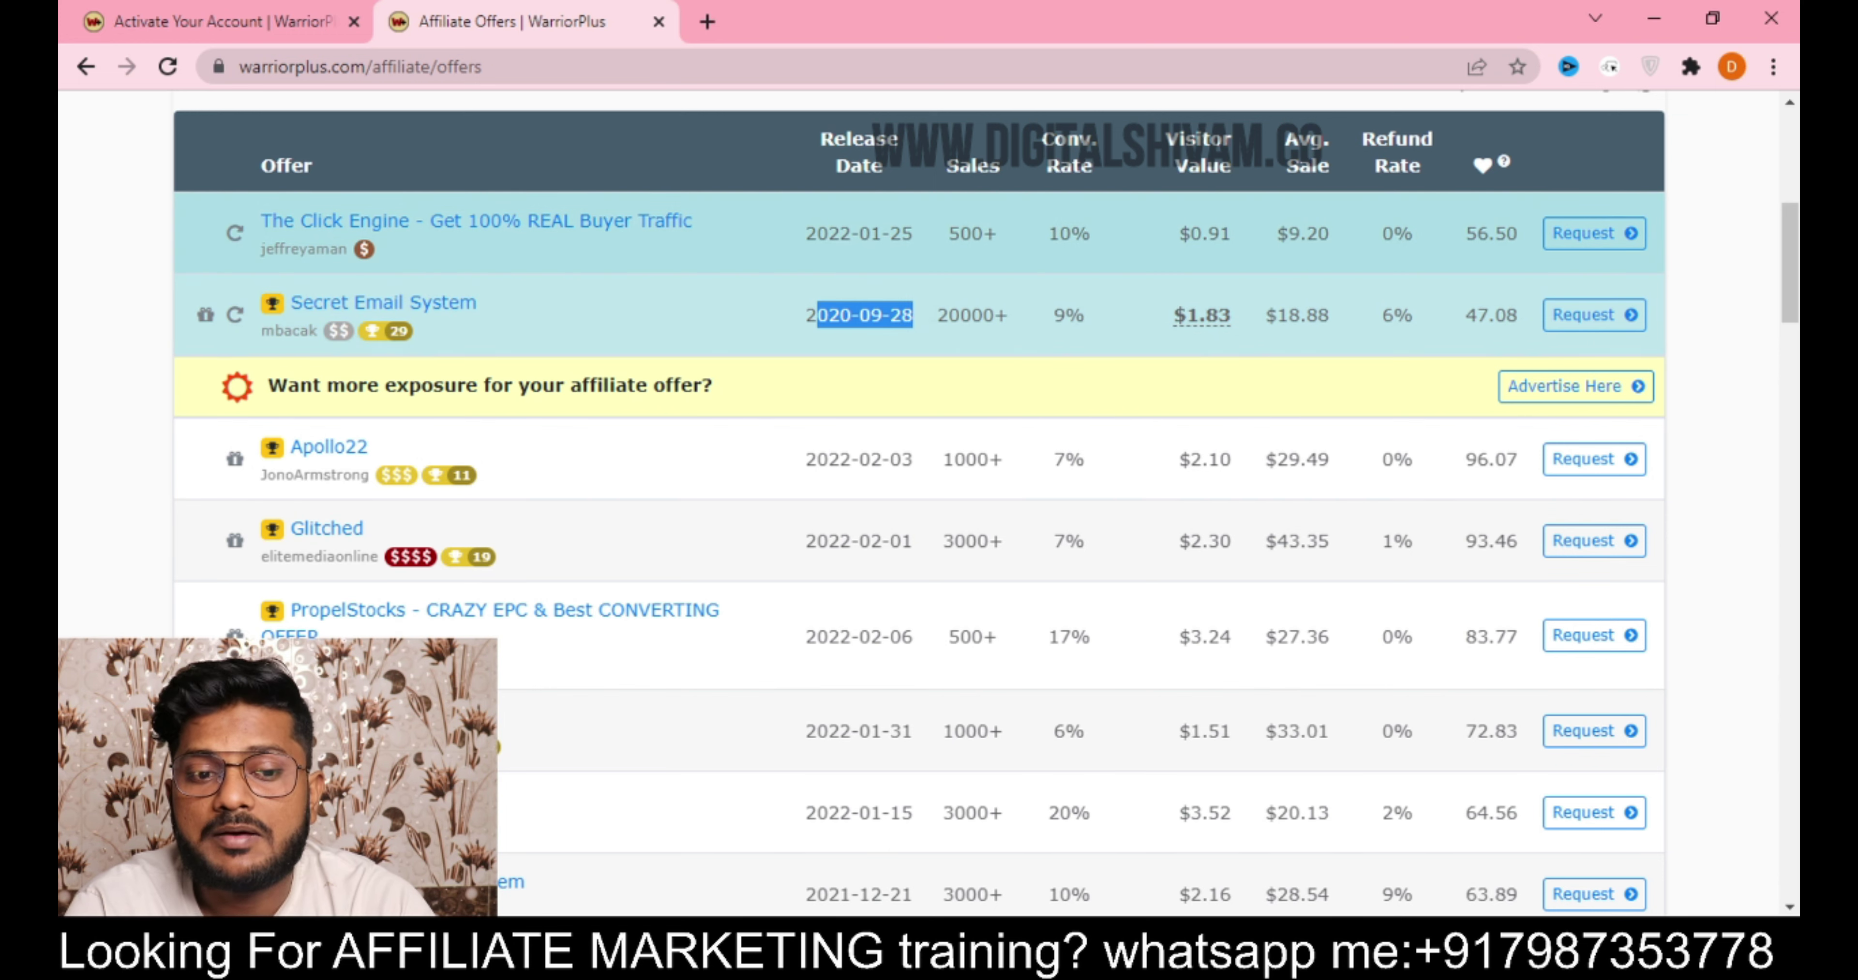
pyautogui.moveTo(915, 233); pyautogui.dragTo(804, 233)
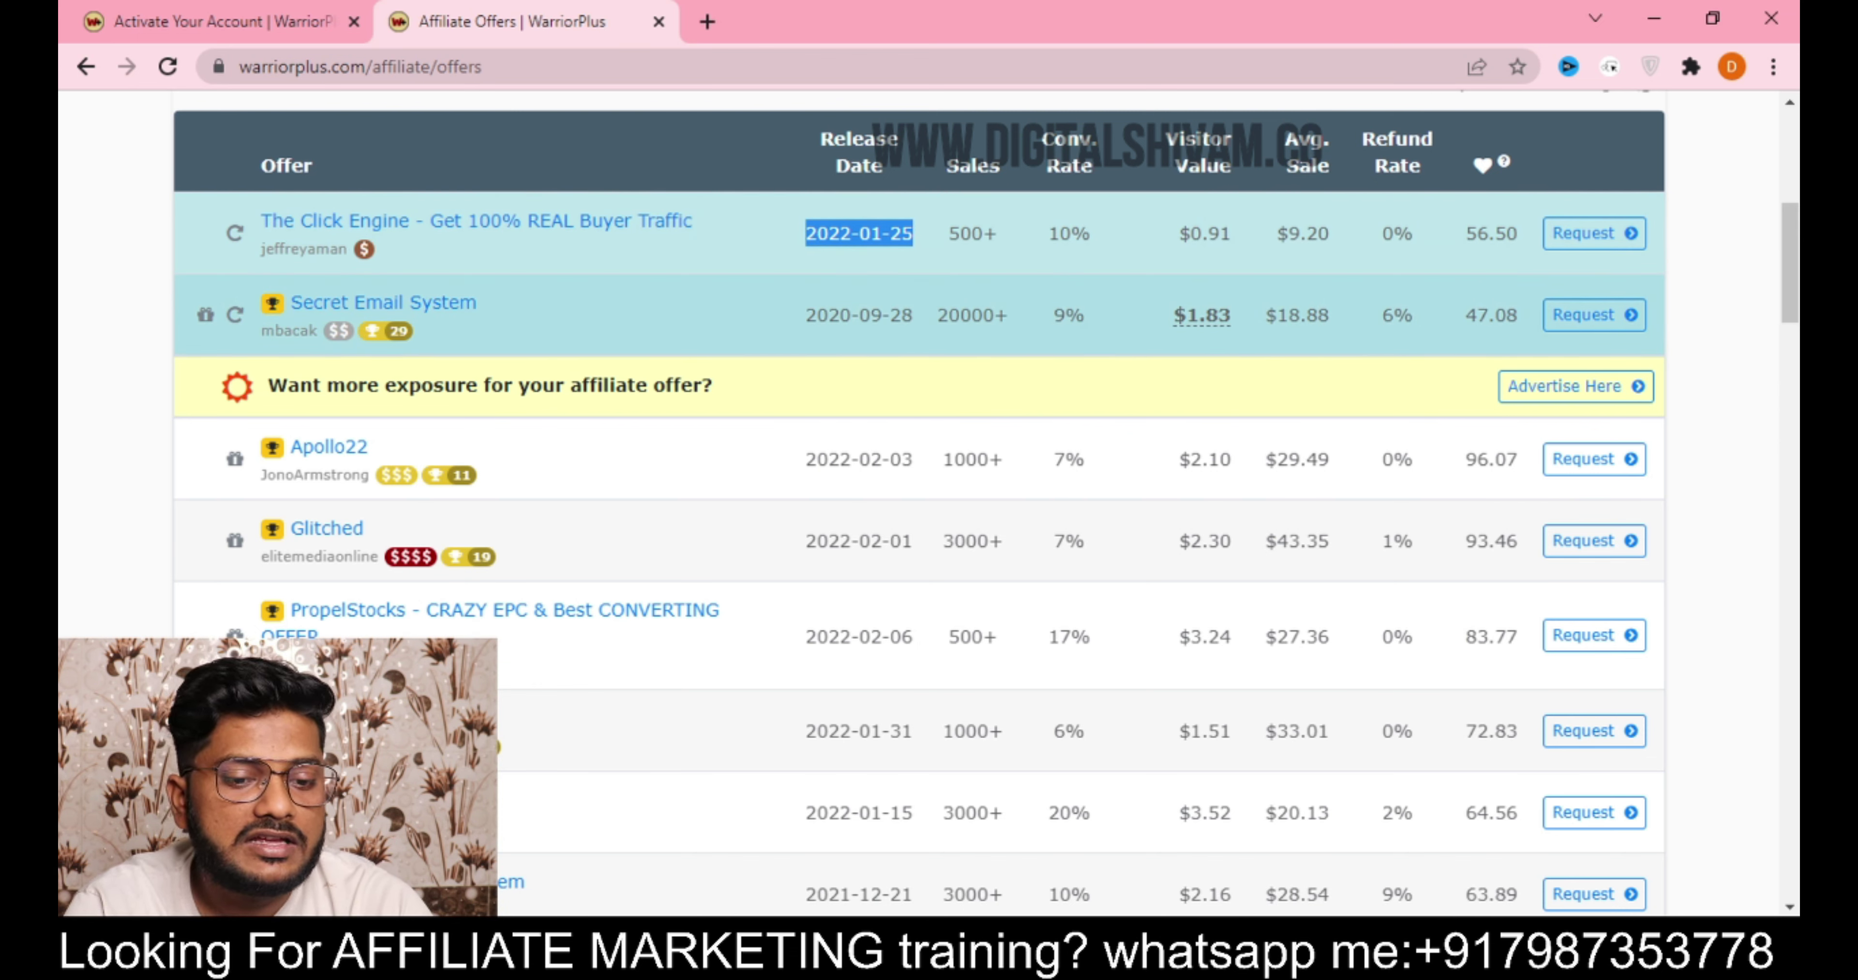
pyautogui.moveTo(935, 315); pyautogui.dragTo(1013, 324)
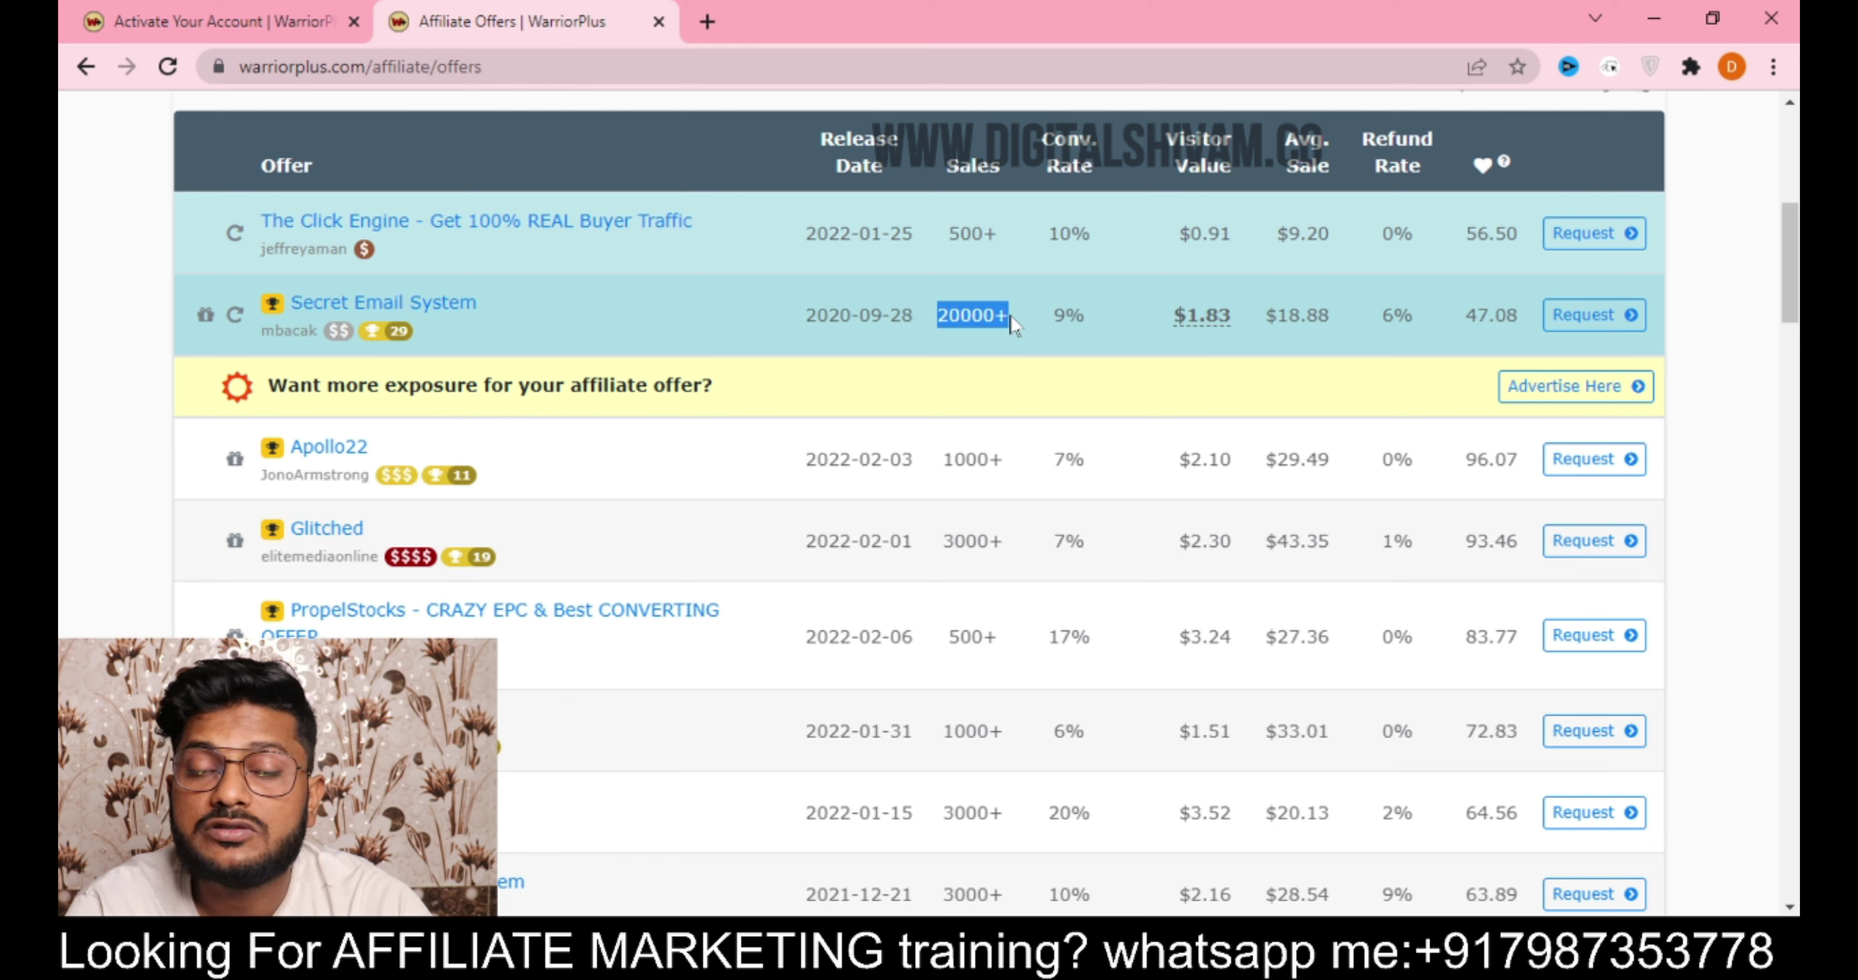